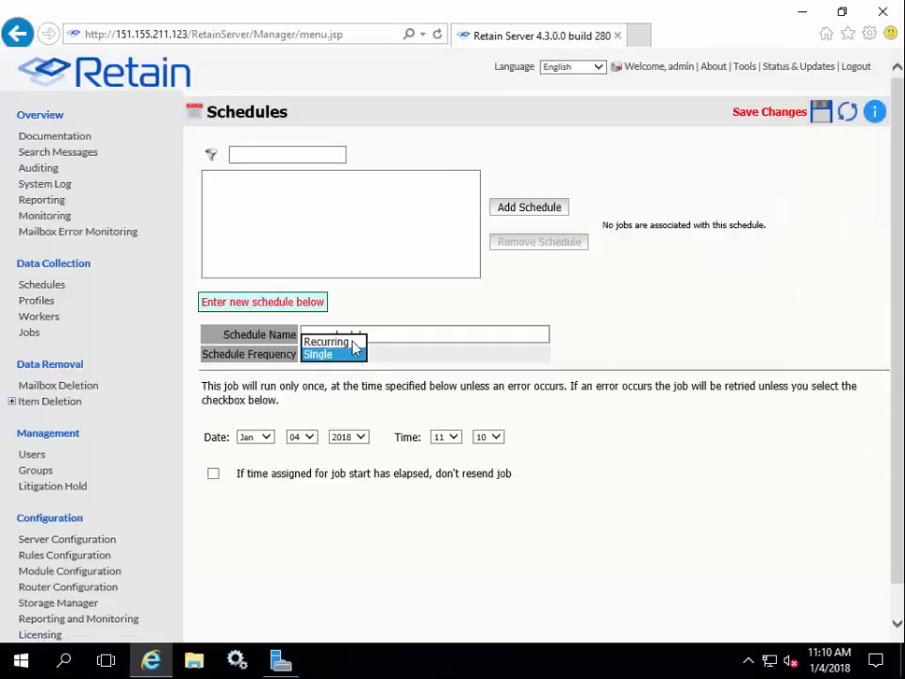
Name the new single-run schedule Now and save it.
{"action": "left_click", "coordinate": [382, 337]}
{"action": "left_click", "coordinate": [382, 336]}
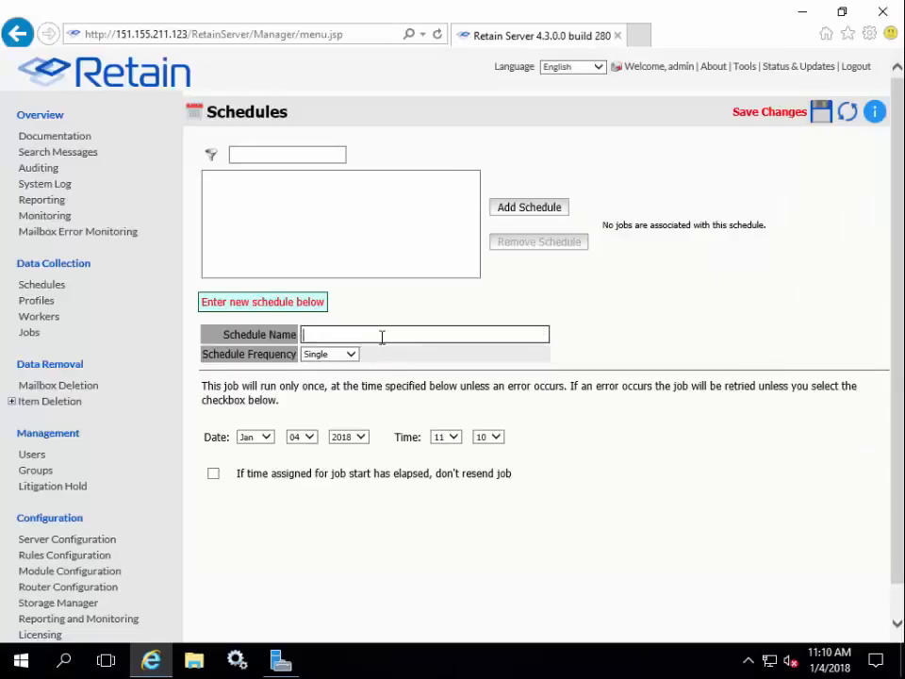
{"action": "type", "text": "Now"}
{"action": "left_click", "coordinate": [820, 114]}
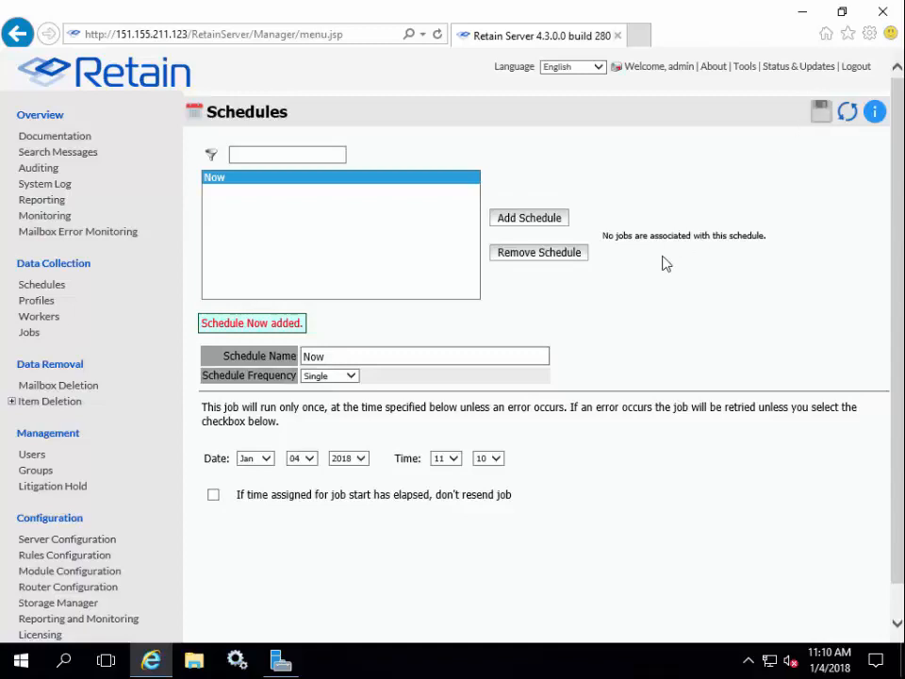
Add another schedule named Daily and set its frequency to Recurring.
{"action": "left_click", "coordinate": [534, 221]}
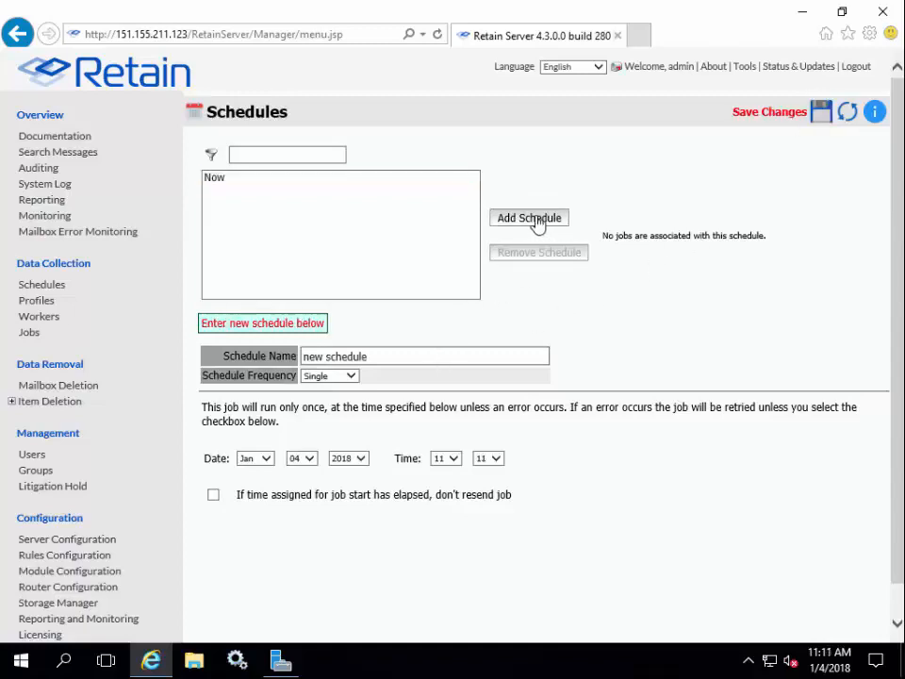
{"action": "left_click_drag", "start_coordinate": [390, 361], "coordinate": [302, 365]}
{"action": "type", "text": "Daily"}
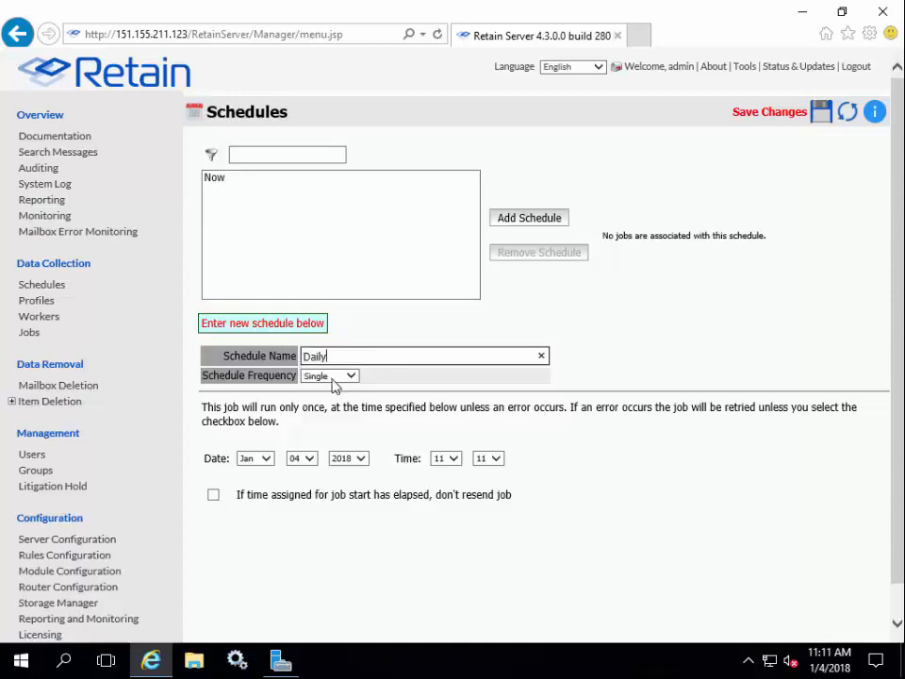
{"action": "left_click", "coordinate": [325, 375]}
{"action": "left_click", "coordinate": [338, 364]}
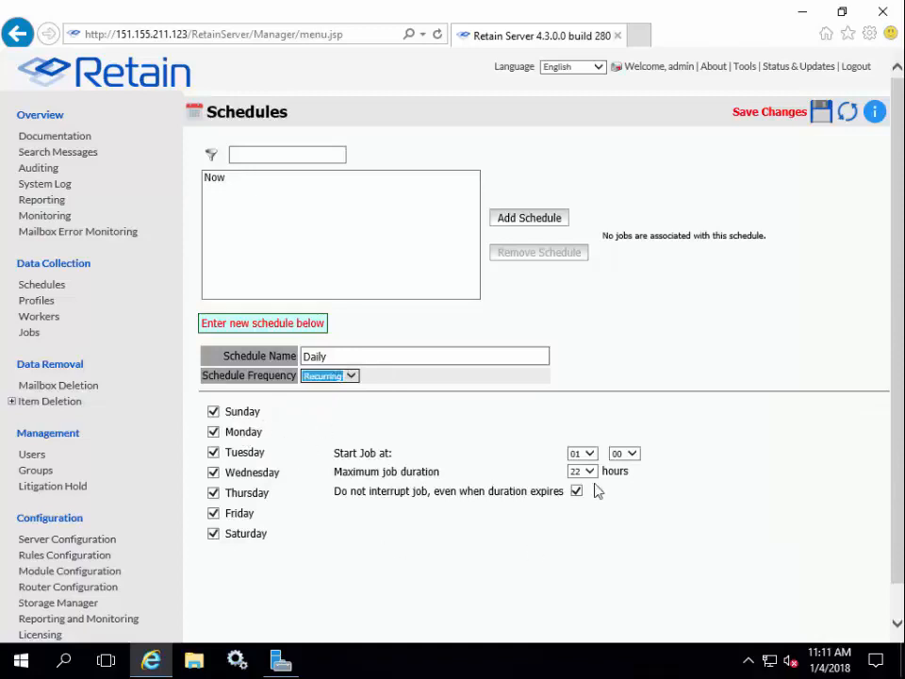
Set the Daily schedule's job start hour to 02 and save the schedule.
{"action": "left_click", "coordinate": [589, 454]}
{"action": "left_click", "coordinate": [589, 454]}
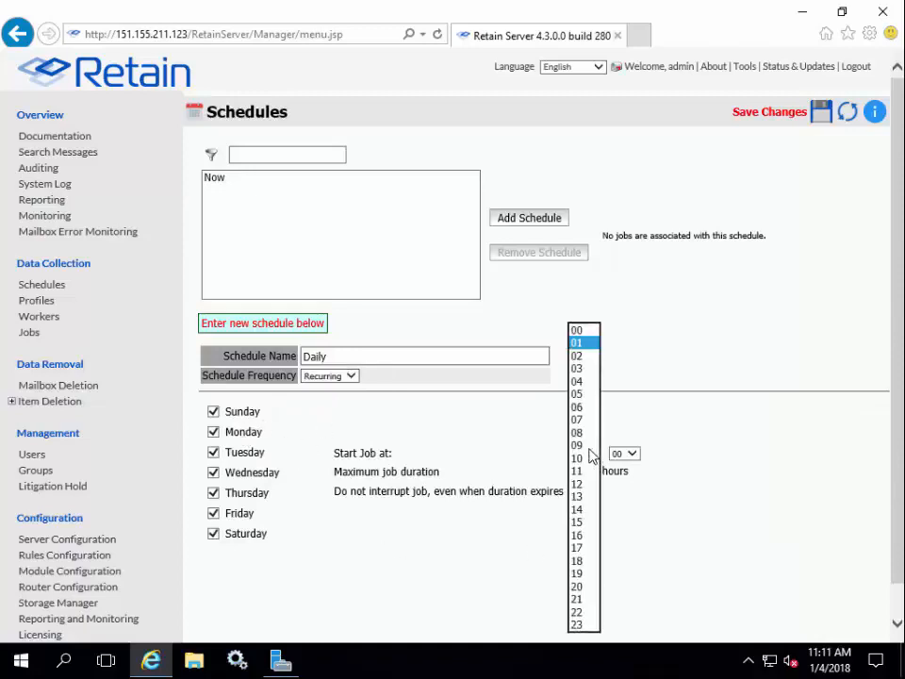
{"action": "left_click", "coordinate": [577, 357]}
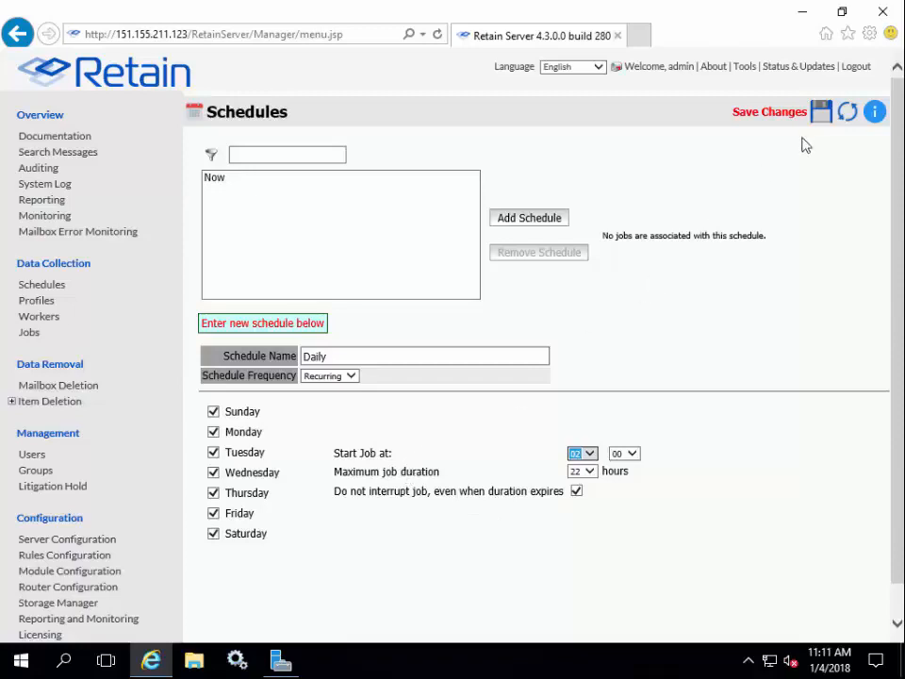
{"action": "left_click", "coordinate": [820, 113]}
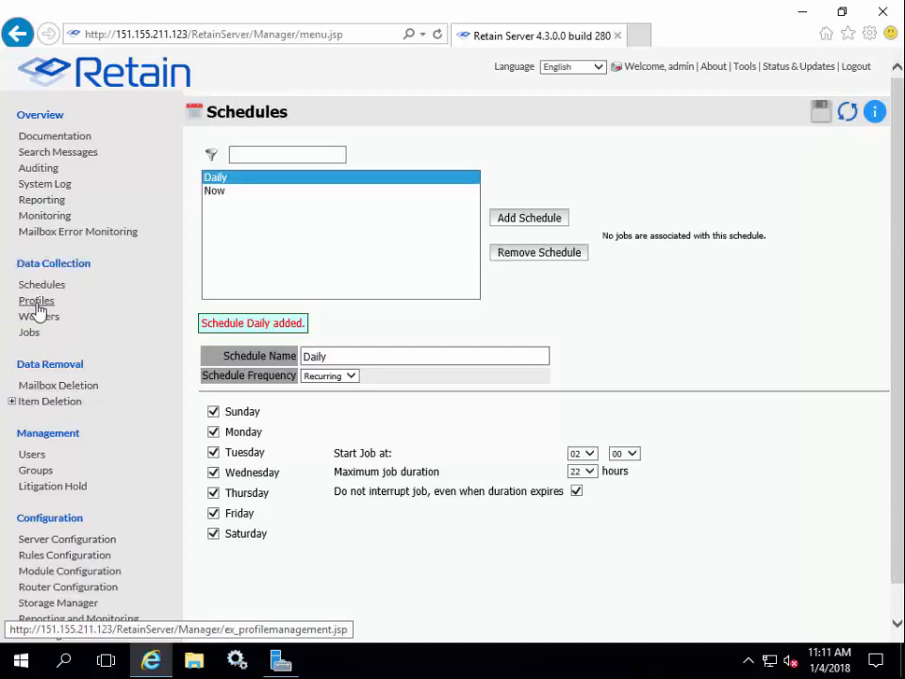
Add a new data collection profile and name it Normal.
{"action": "left_click", "coordinate": [37, 301]}
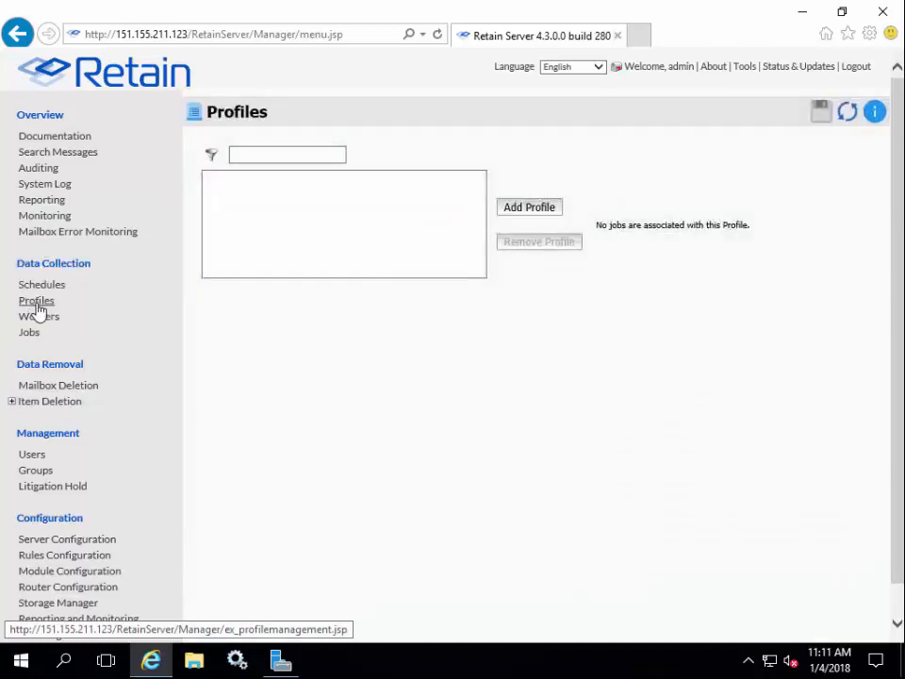
{"action": "left_click", "coordinate": [513, 215]}
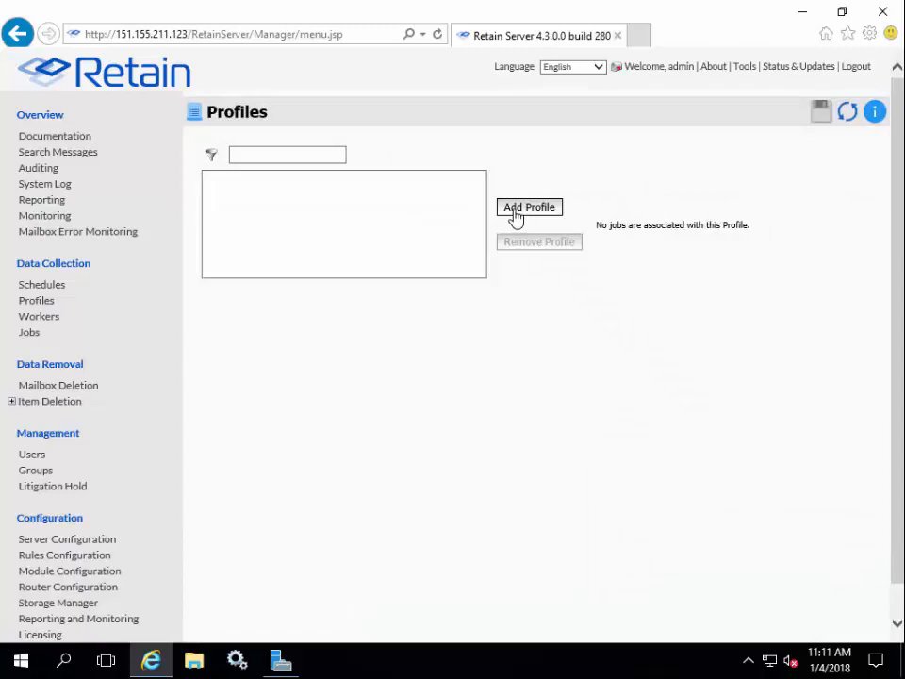
{"action": "key", "text": "ctrl+a"}
{"action": "key", "text": "BackSpace"}
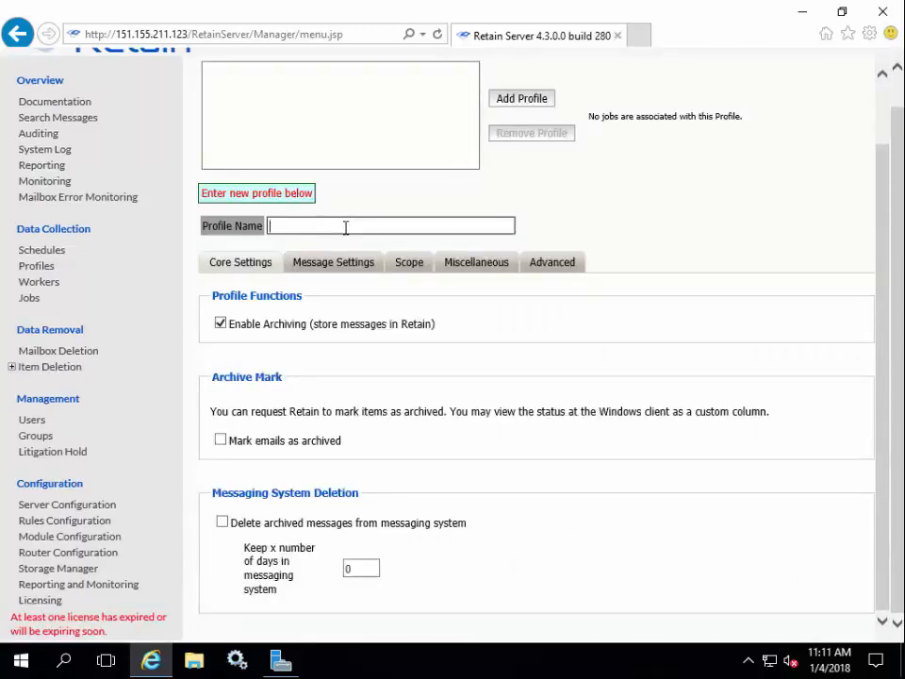
{"action": "type", "text": "Normal"}
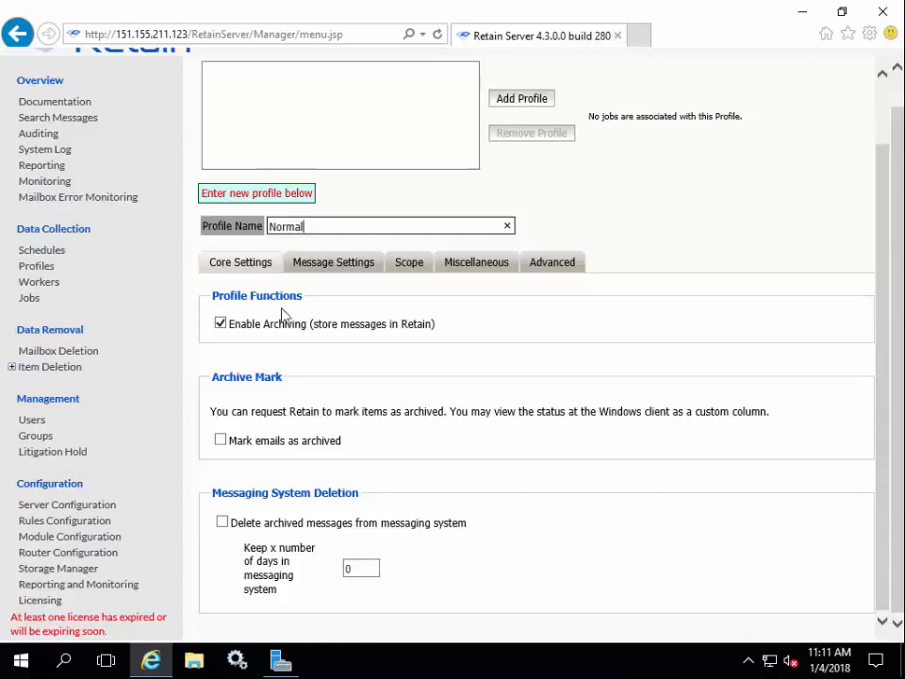
Review the Normal profile's message settings and the date range choices in its scope.
{"action": "left_click", "coordinate": [342, 266]}
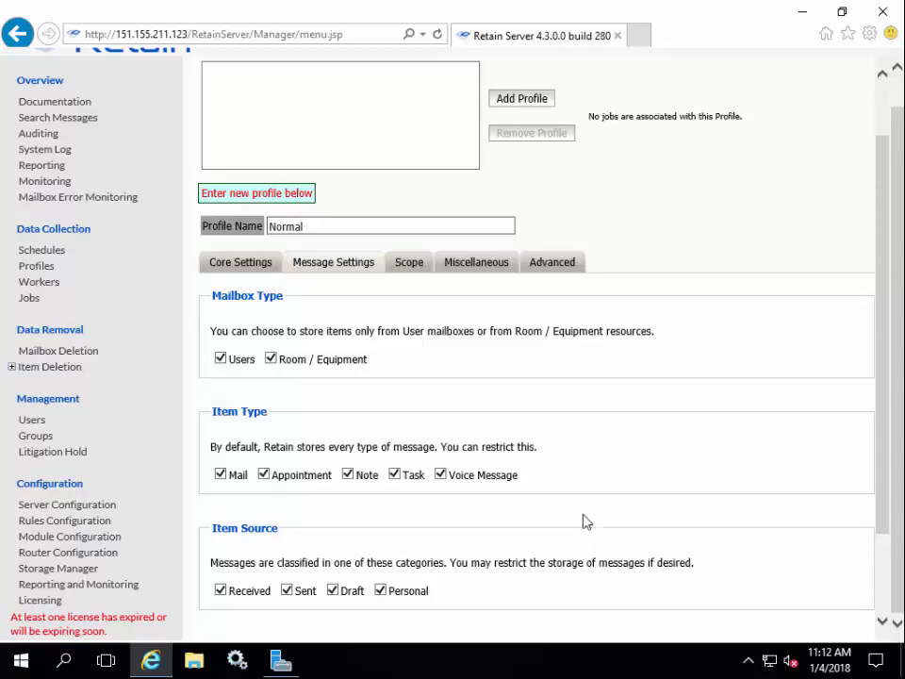
{"action": "left_click", "coordinate": [412, 264]}
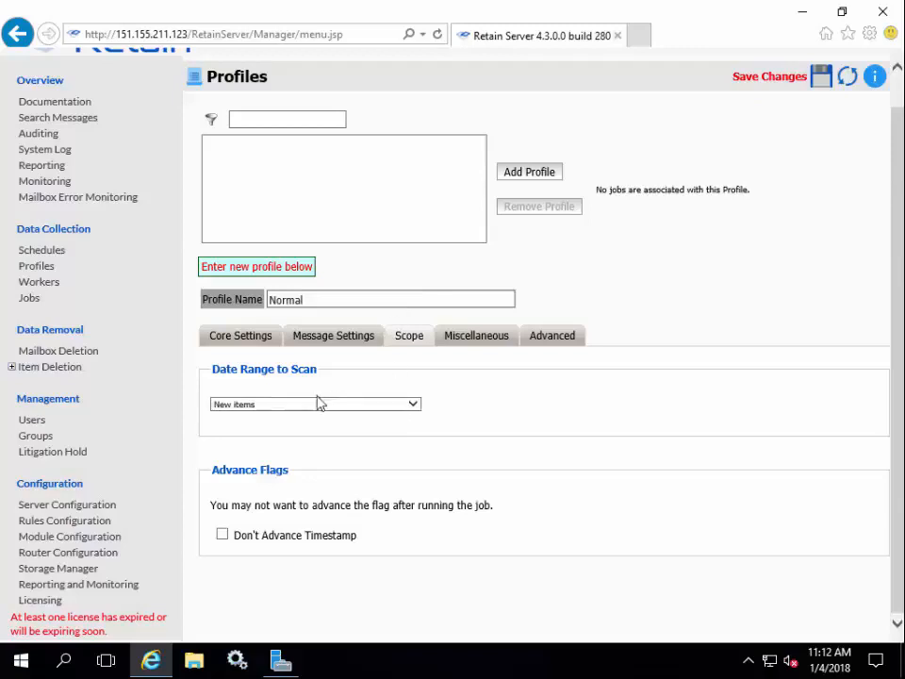
{"action": "left_click", "coordinate": [273, 404]}
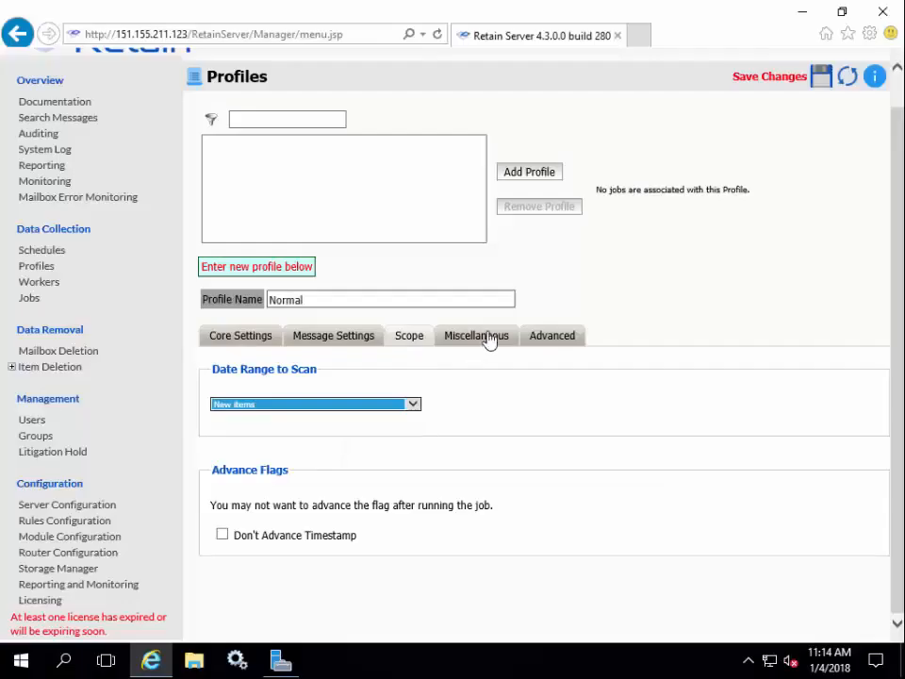
Enable storing/indexing Internet headers and include the user's archive mailbox and recoverable items in the profile's miscellaneous settings.
{"action": "left_click", "coordinate": [488, 341]}
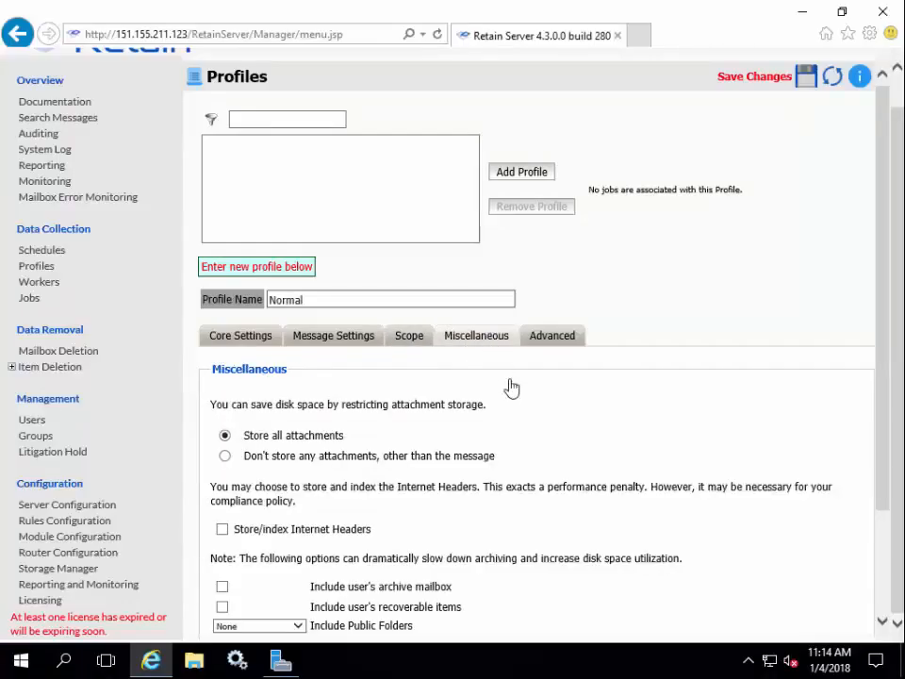
{"action": "scroll", "coordinate": [522, 411], "scroll_direction": "down", "scroll_amount": 1}
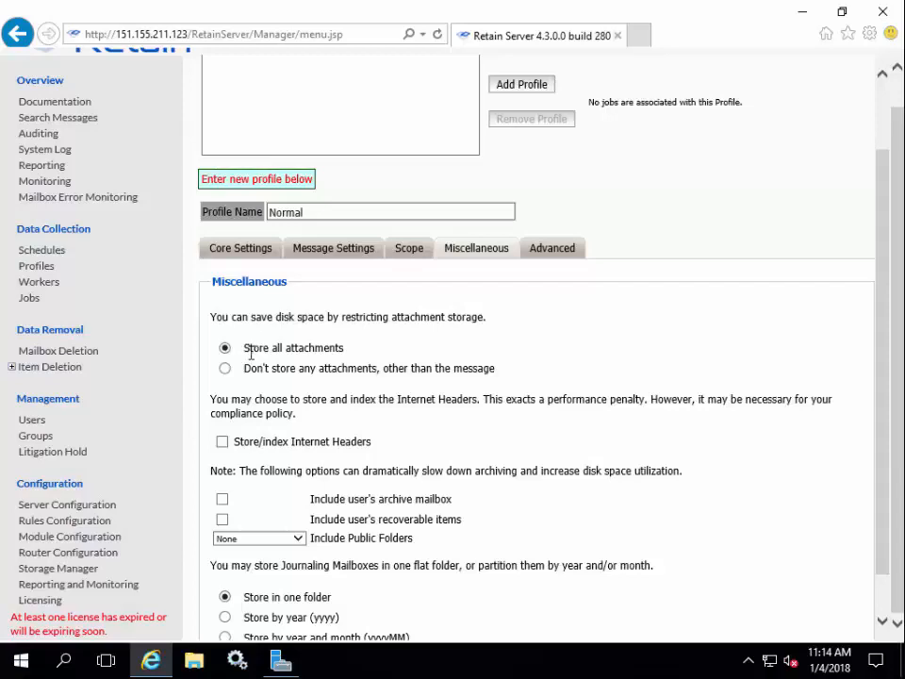
{"action": "triple_click", "coordinate": [335, 344]}
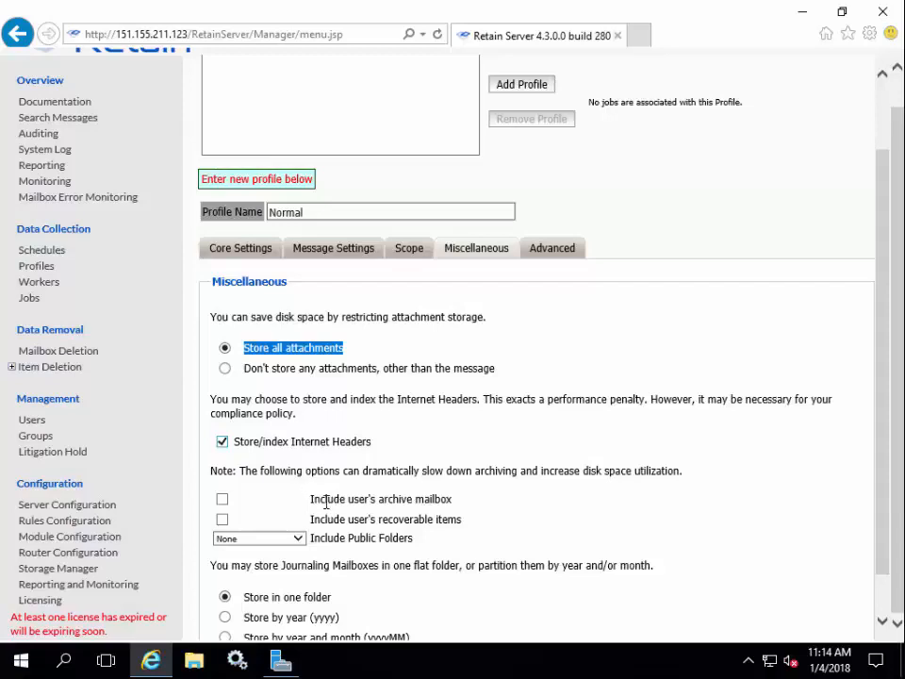
{"action": "left_click_drag", "start_coordinate": [335, 503], "coordinate": [418, 515]}
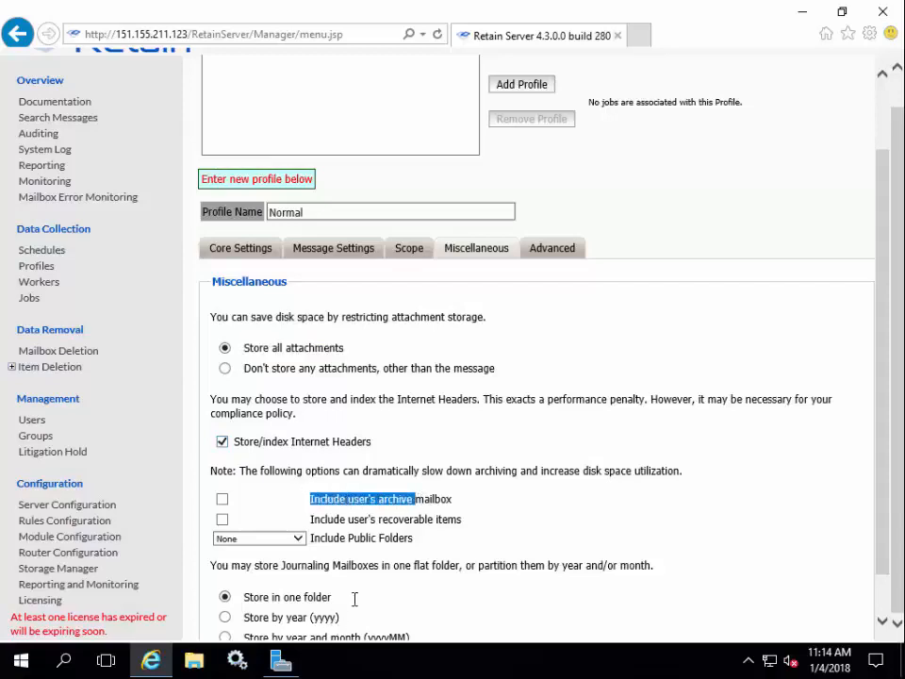
{"action": "left_click", "coordinate": [223, 503]}
{"action": "double_click", "coordinate": [328, 519]}
{"action": "left_click_drag", "start_coordinate": [431, 525], "coordinate": [461, 525]}
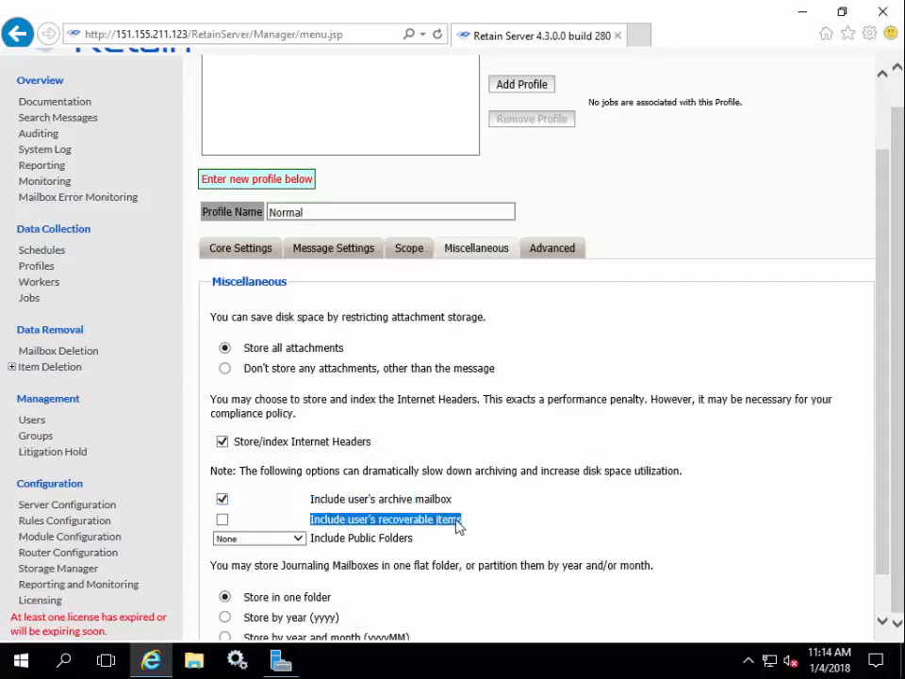
{"action": "left_click", "coordinate": [221, 521]}
Examine the choices for including public folders and the storage options for journaling mailboxes.
{"action": "left_click", "coordinate": [299, 538]}
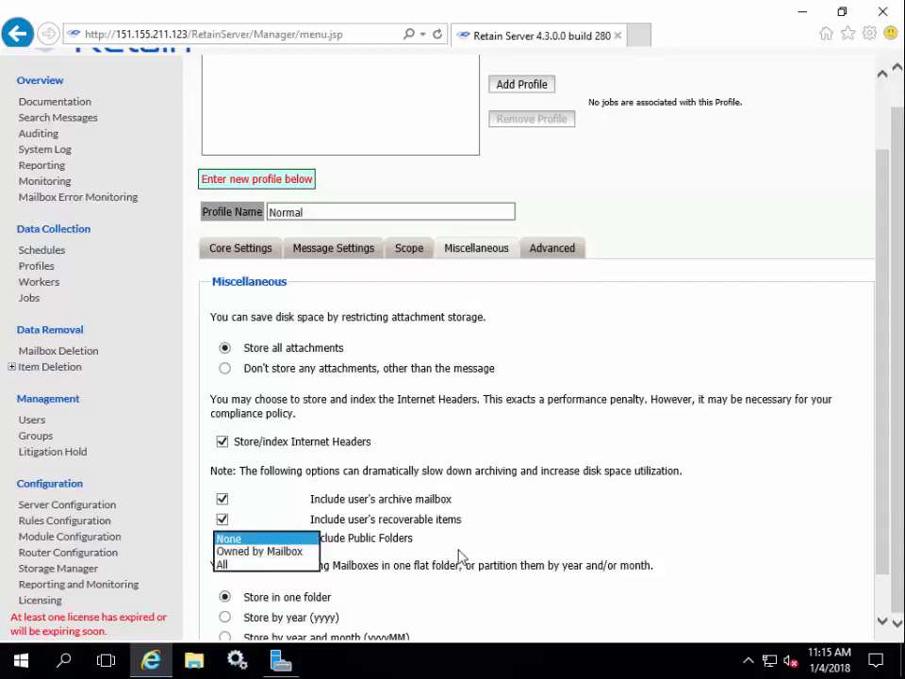
{"action": "left_click", "coordinate": [443, 570]}
{"action": "left_click", "coordinate": [457, 569]}
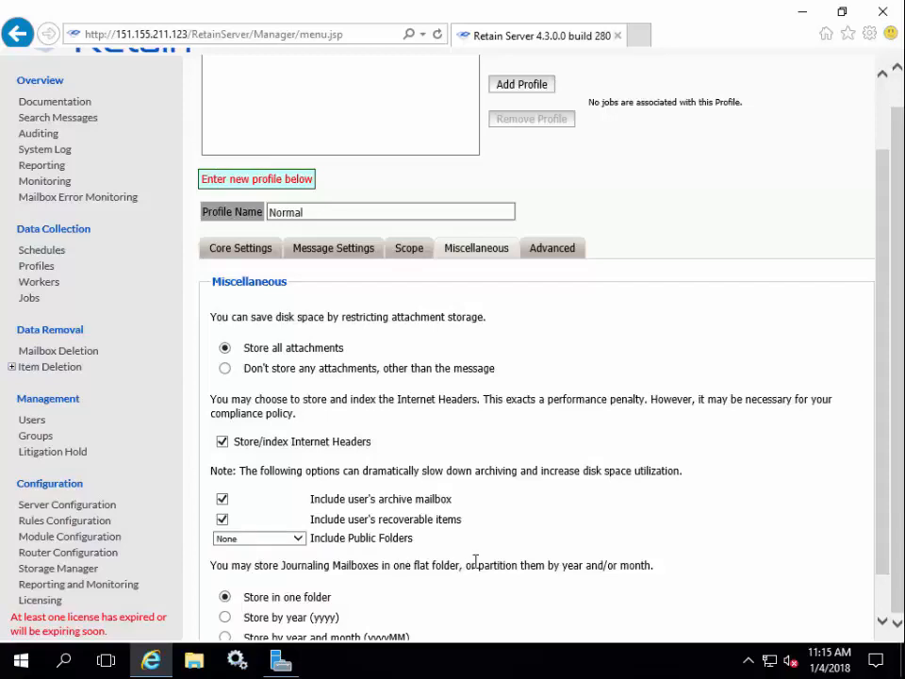
{"action": "scroll", "coordinate": [476, 566], "scroll_direction": "down", "scroll_amount": 1}
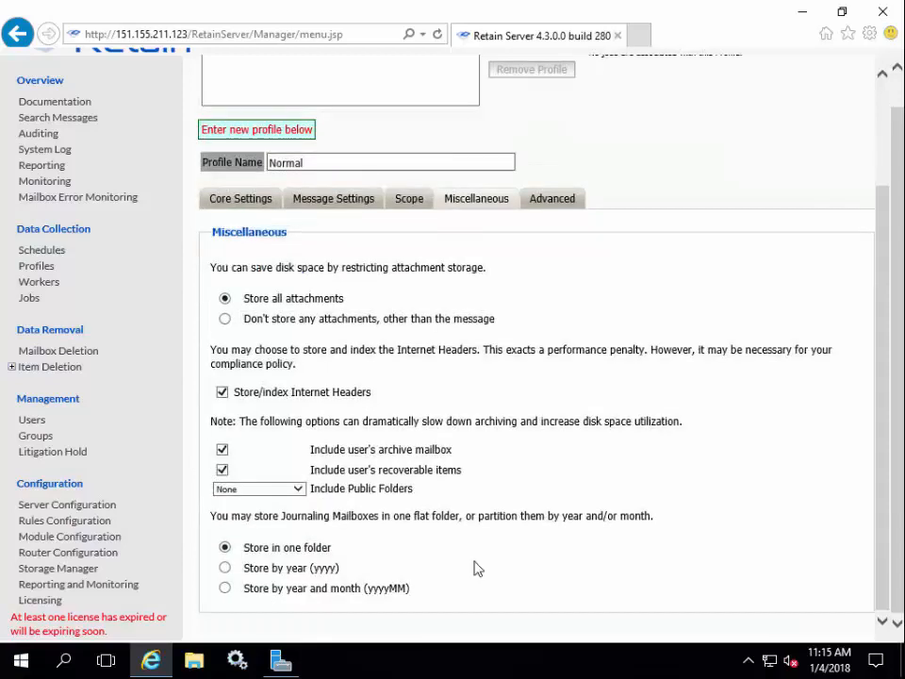
{"action": "double_click", "coordinate": [300, 515]}
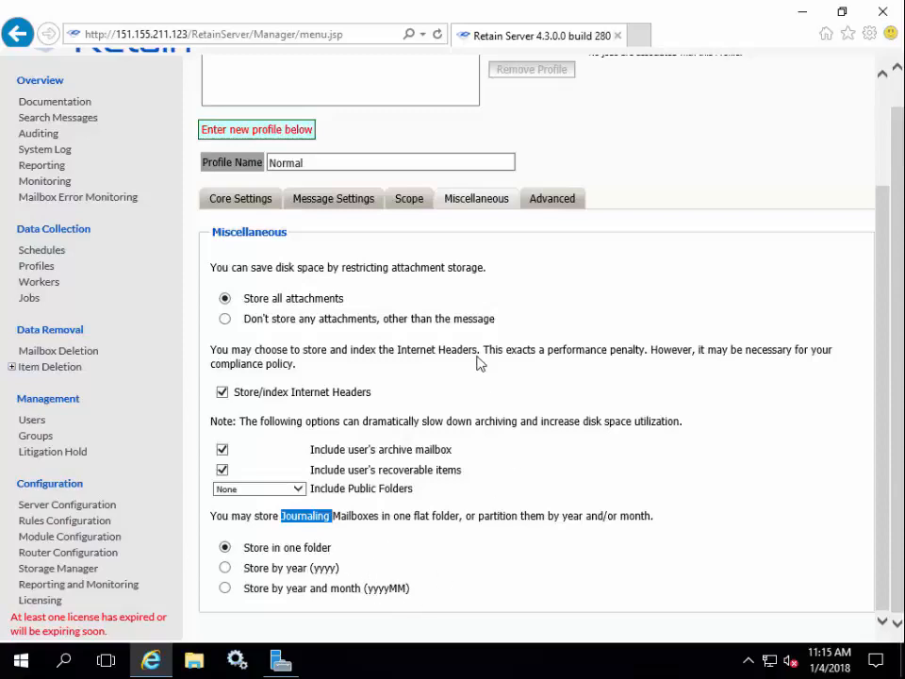
Check the profile's advanced criteria and folder scope, and save the Normal profile.
{"action": "scroll", "coordinate": [538, 253], "scroll_direction": "up", "scroll_amount": 3}
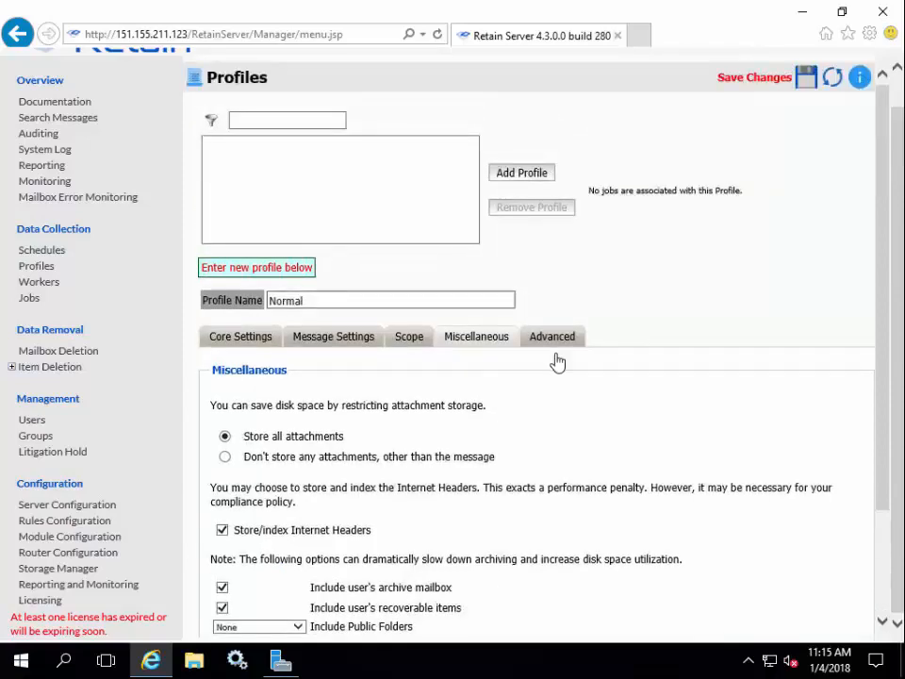
{"action": "left_click", "coordinate": [560, 335]}
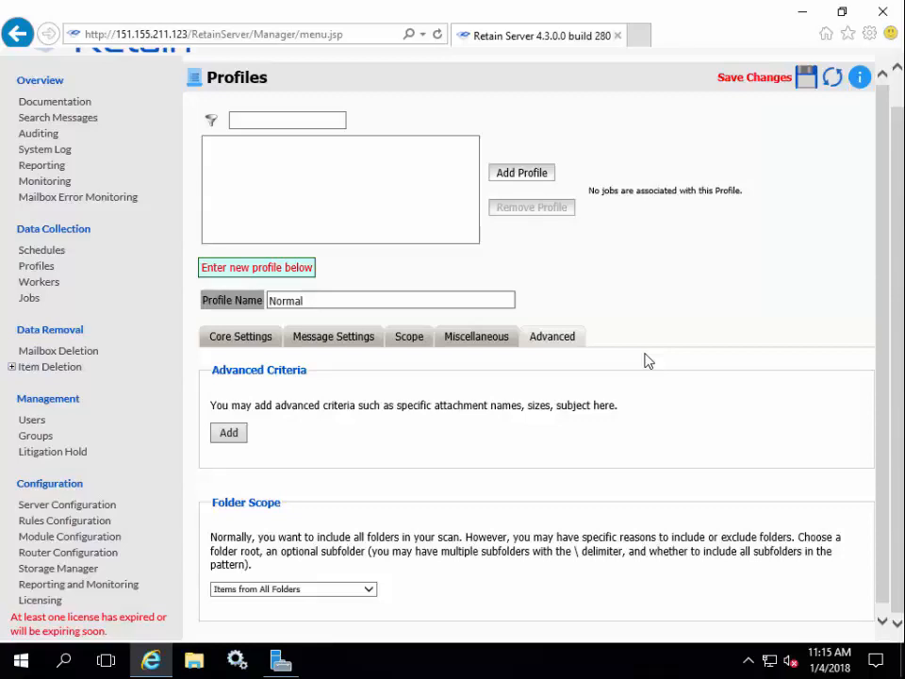
{"action": "left_click", "coordinate": [805, 83]}
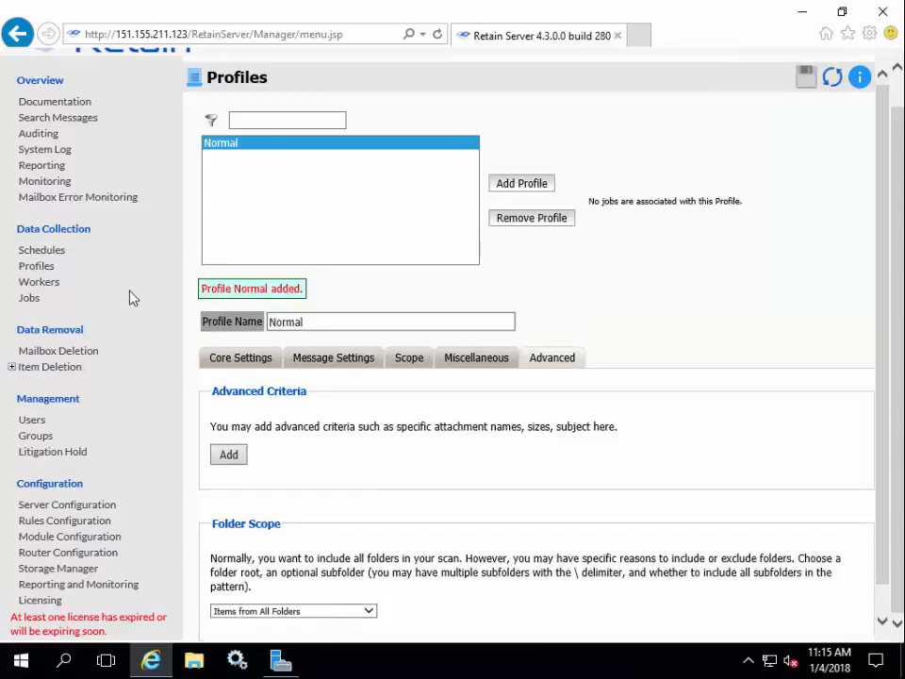
Start a new data collection worker named Worker0 and review its logging options and available log levels.
{"action": "left_click", "coordinate": [38, 282]}
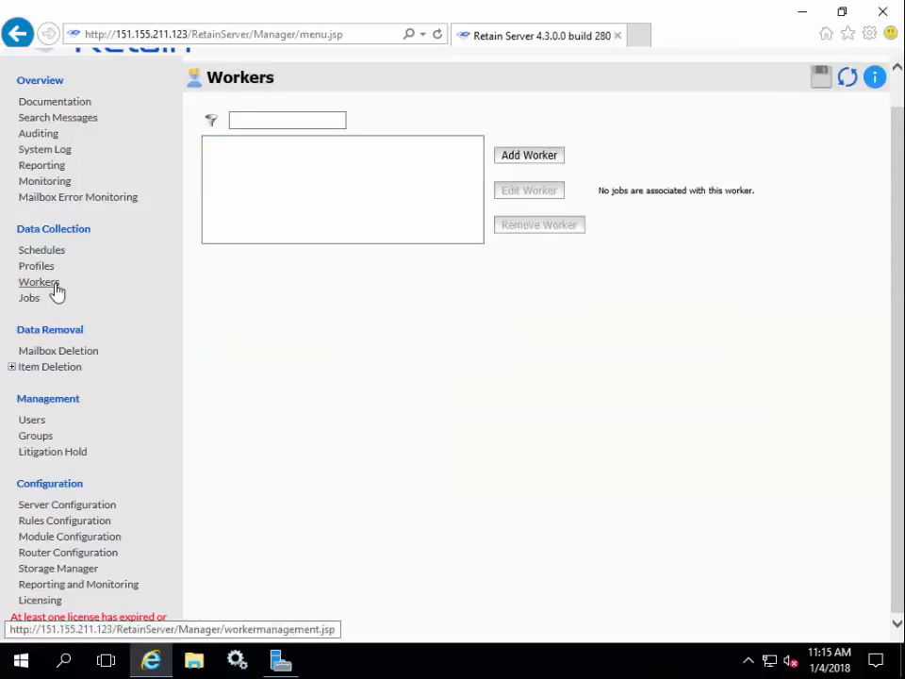
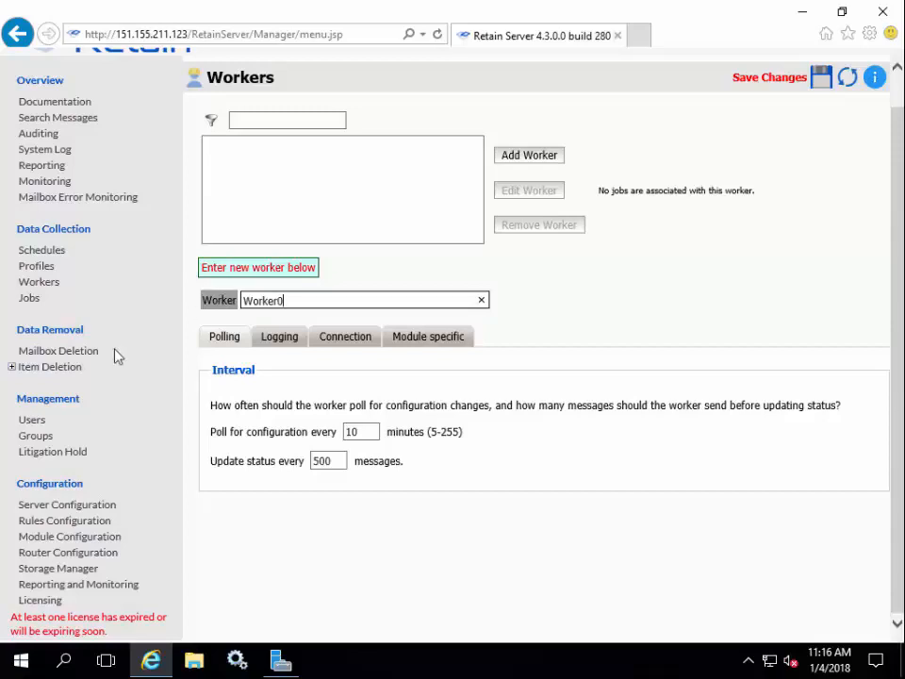
{"action": "left_click", "coordinate": [271, 342]}
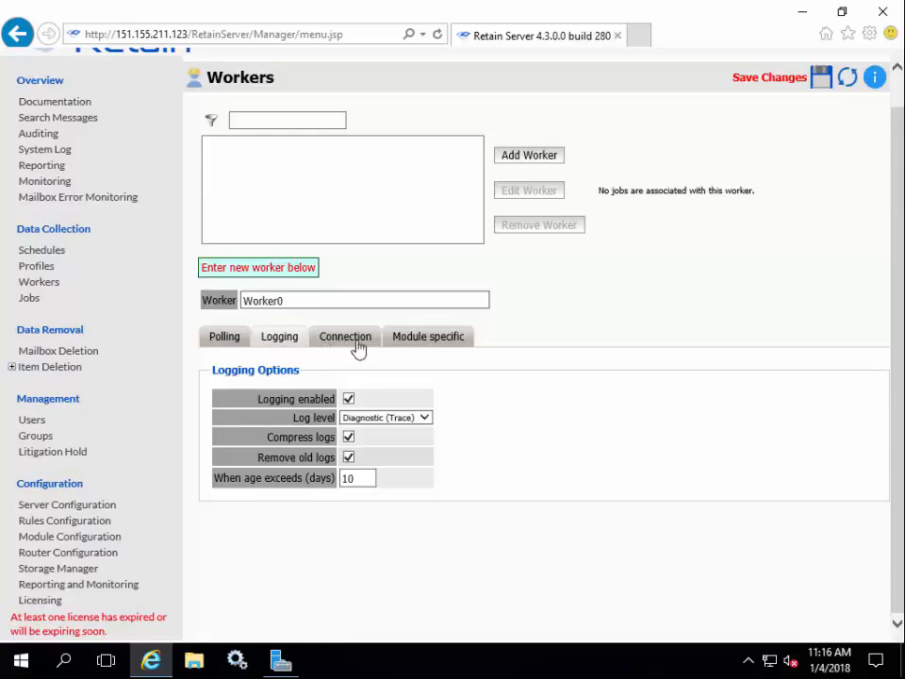
{"action": "left_click", "coordinate": [422, 417]}
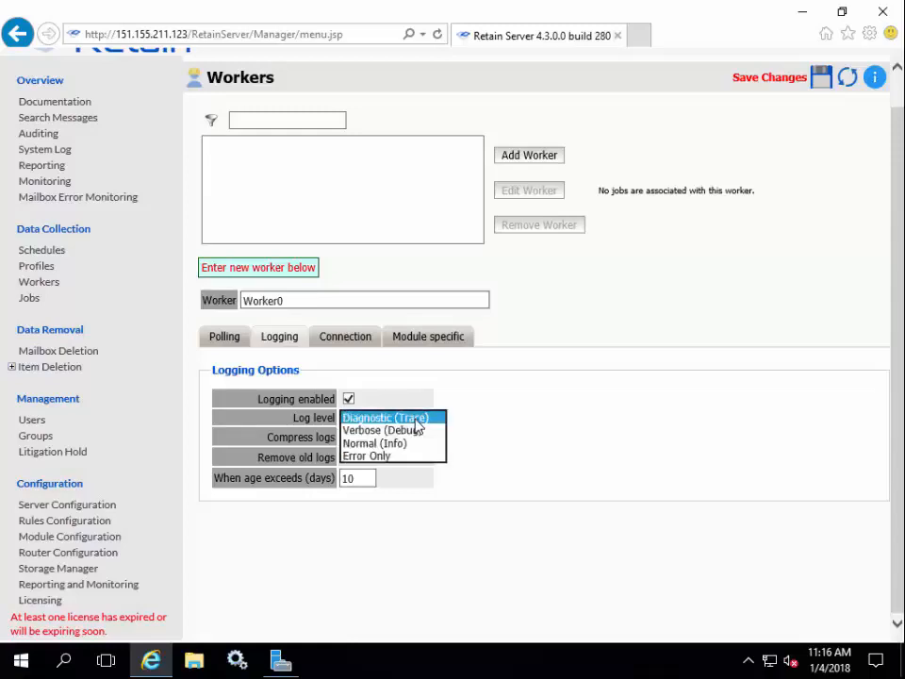
{"action": "left_click", "coordinate": [468, 421]}
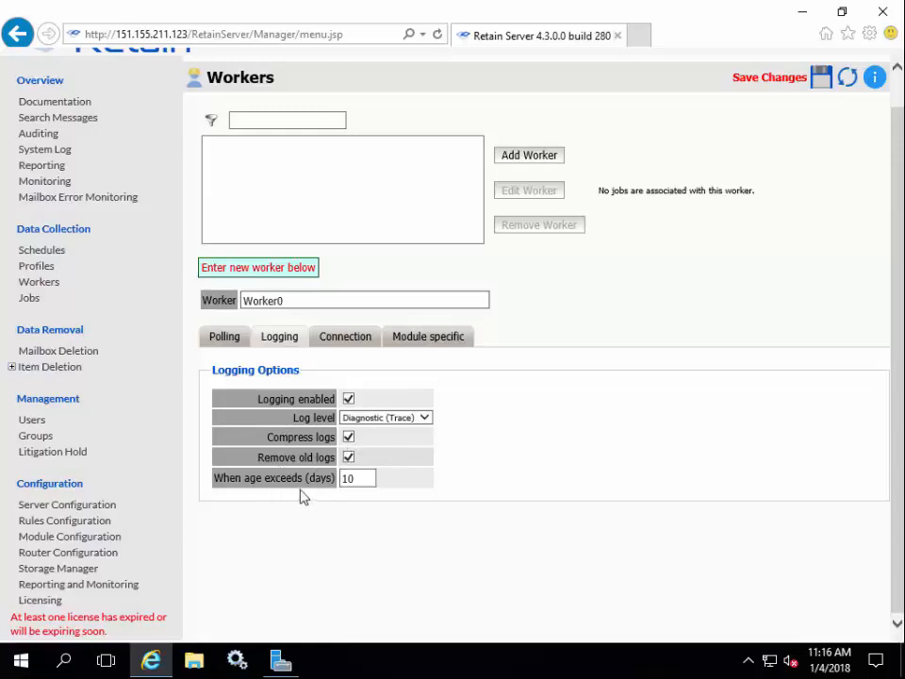
Review Worker0's server connection and Exchange module settings, and save the worker.
{"action": "left_click", "coordinate": [358, 348]}
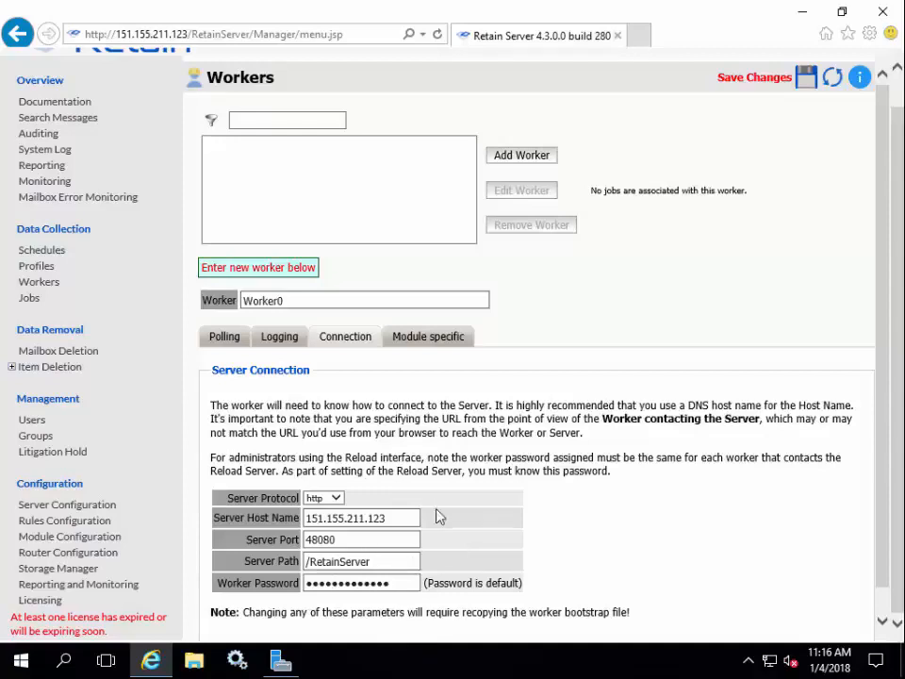
{"action": "left_click", "coordinate": [445, 340]}
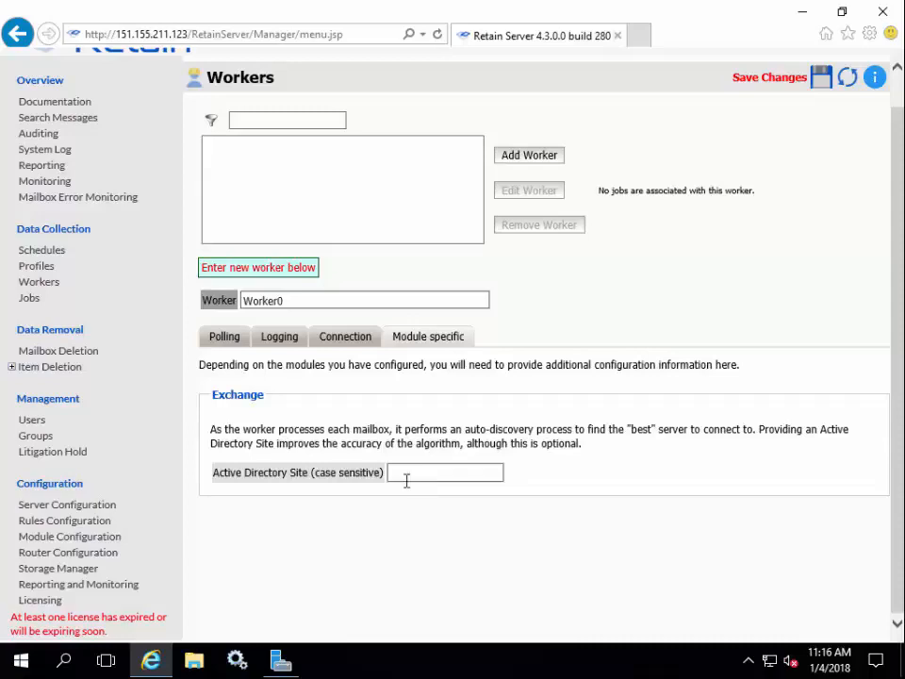
{"action": "left_click", "coordinate": [820, 79]}
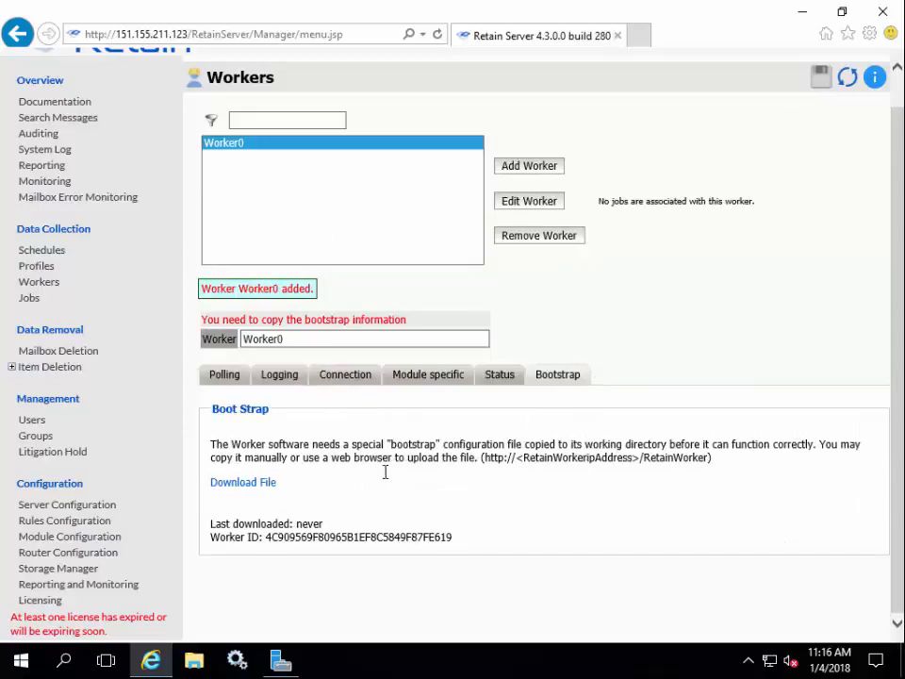
Download and save Worker0's bootstrap file, and open the RetainWorker page on the same server address in a new browser tab.
{"action": "left_click", "coordinate": [237, 484]}
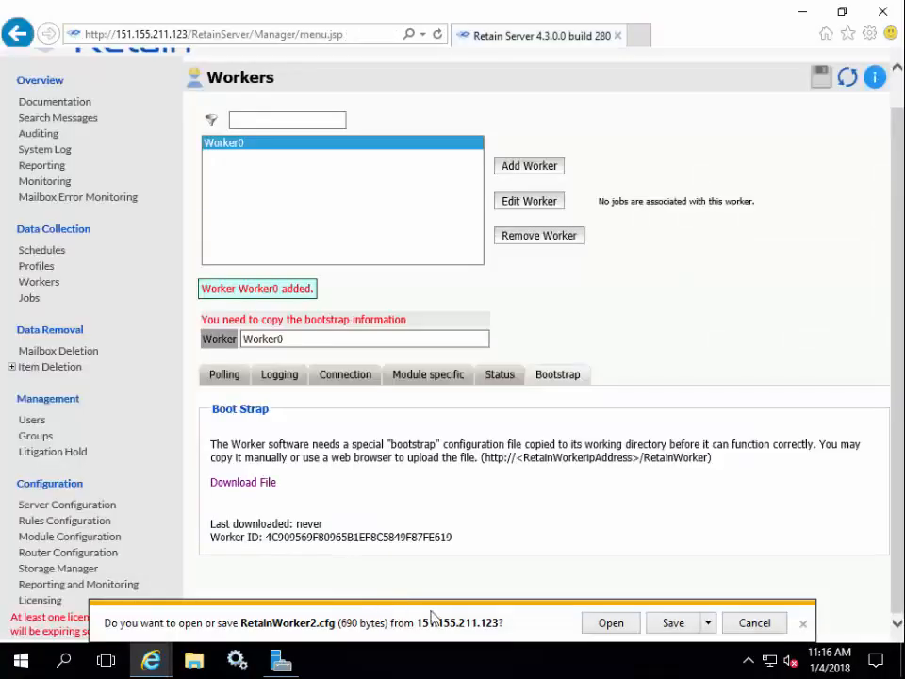
{"action": "left_click", "coordinate": [663, 623]}
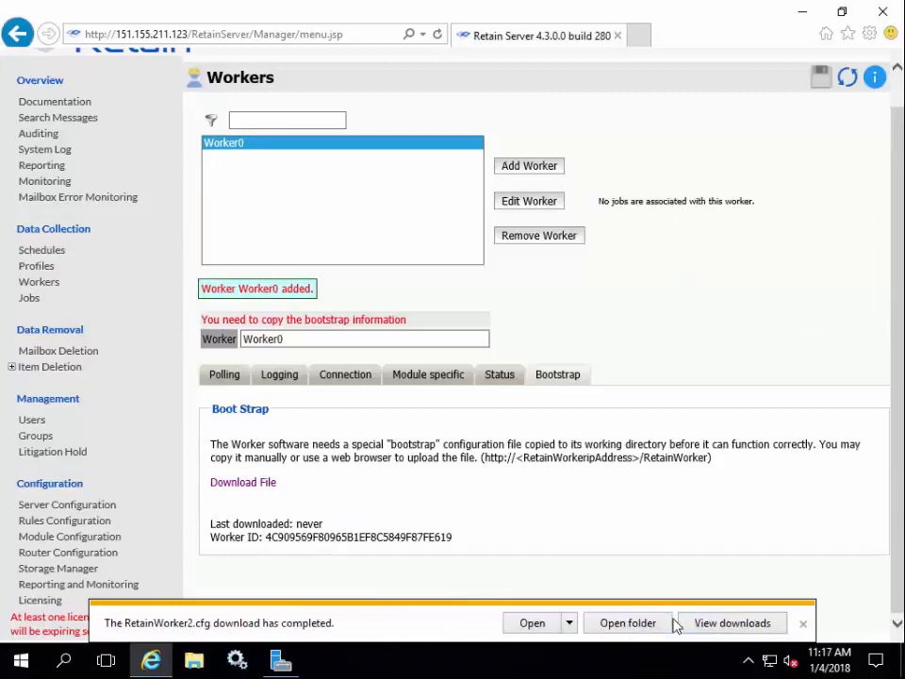
{"action": "left_click", "coordinate": [638, 37]}
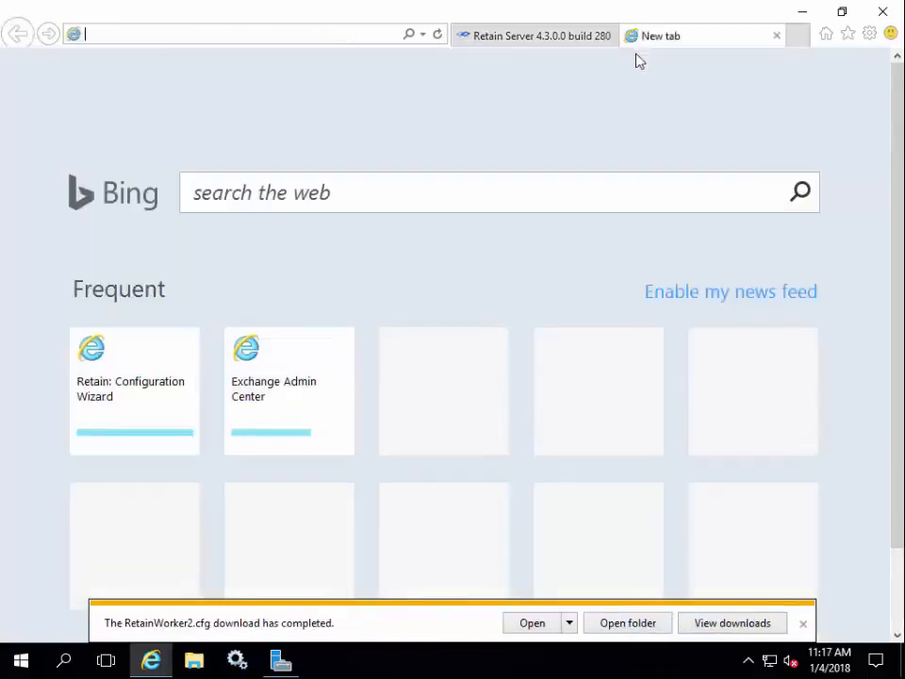
{"action": "left_click", "coordinate": [495, 35]}
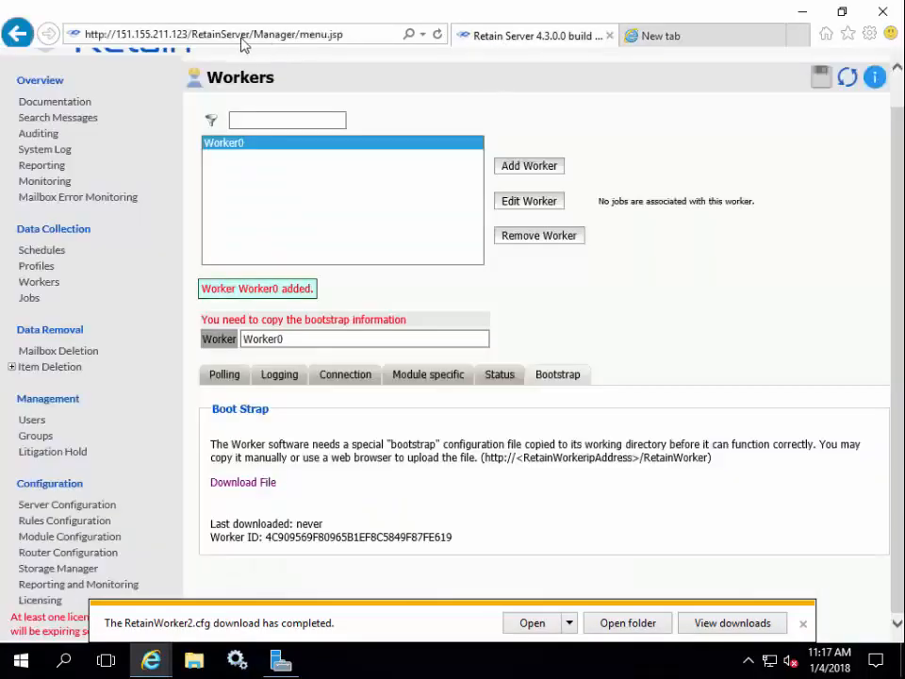
{"action": "left_click", "coordinate": [174, 40]}
{"action": "key", "text": "ctrl+c"}
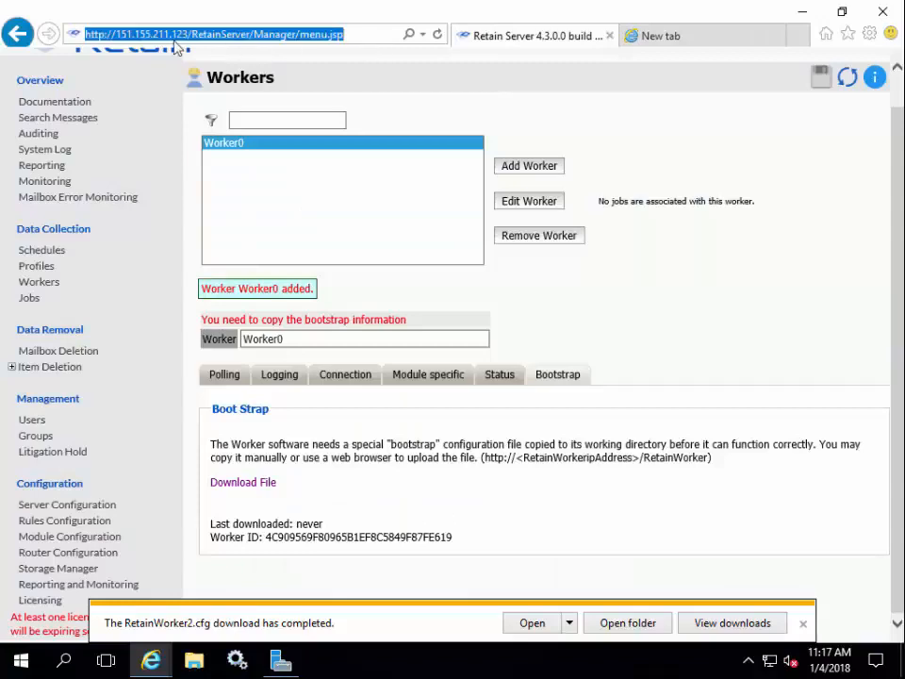
{"action": "left_click", "coordinate": [680, 37]}
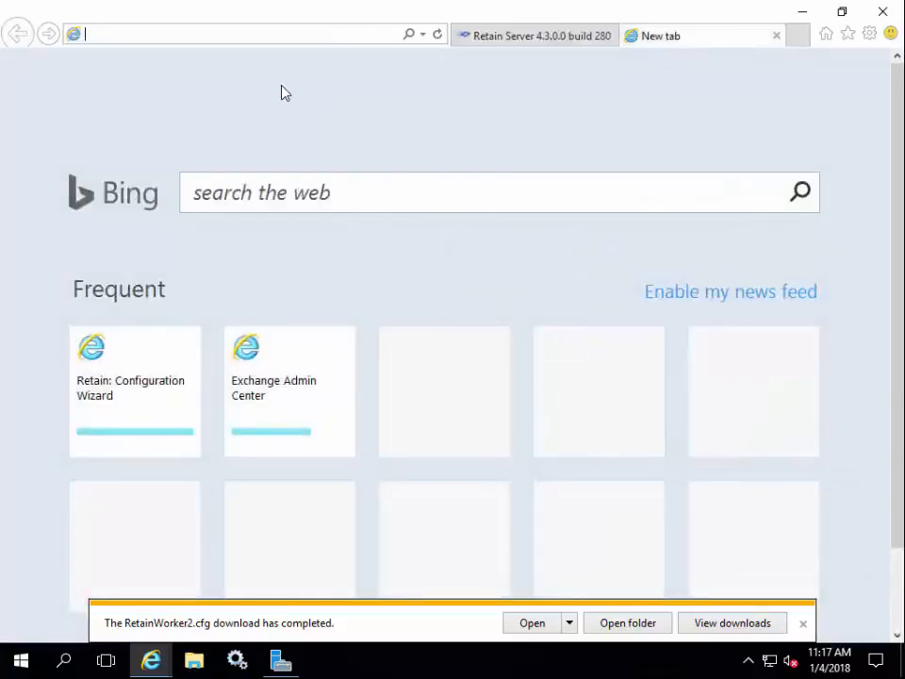
{"action": "key", "text": "ctrl+v"}
{"action": "left_click_drag", "start_coordinate": [223, 34], "coordinate": [289, 58]}
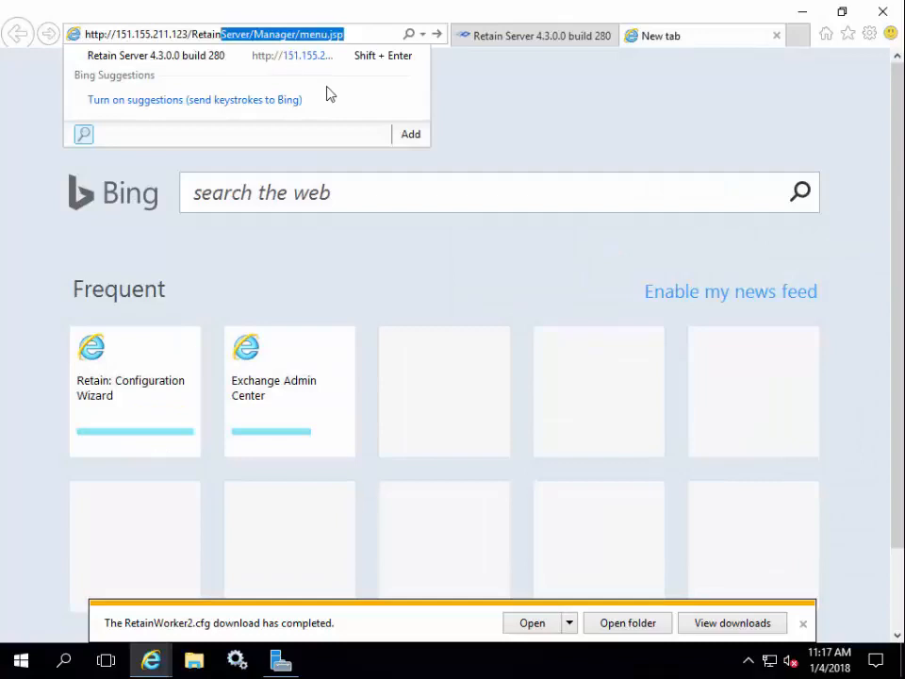
{"action": "type", "text": "Worker"}
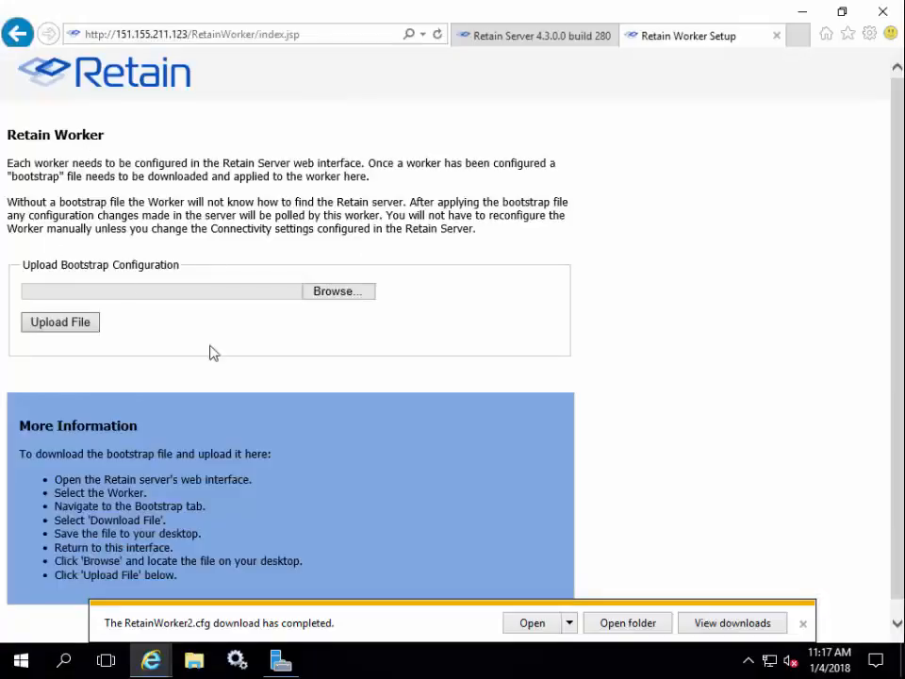
Upload the downloaded RetainWorker2.cfg file as the worker's bootstrap configuration.
{"action": "left_click", "coordinate": [337, 291]}
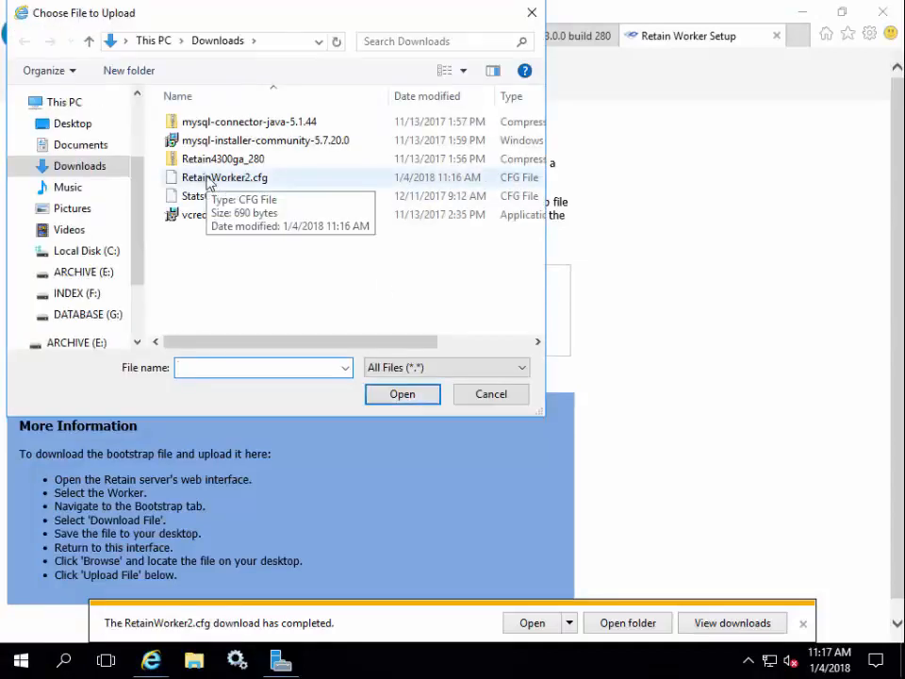
{"action": "left_click", "coordinate": [263, 179]}
{"action": "left_click", "coordinate": [401, 400]}
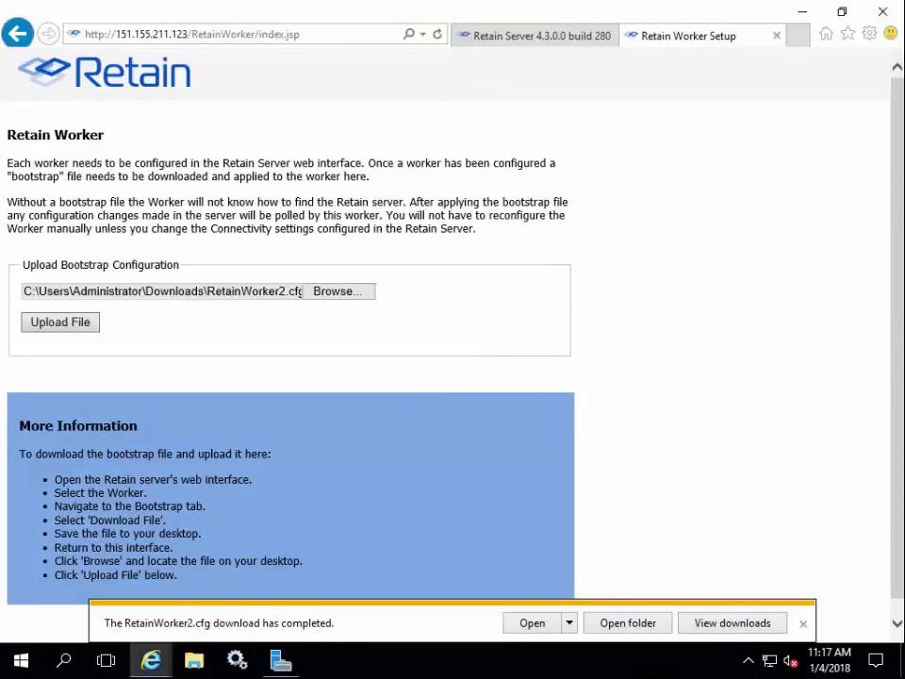
{"action": "left_click", "coordinate": [76, 323]}
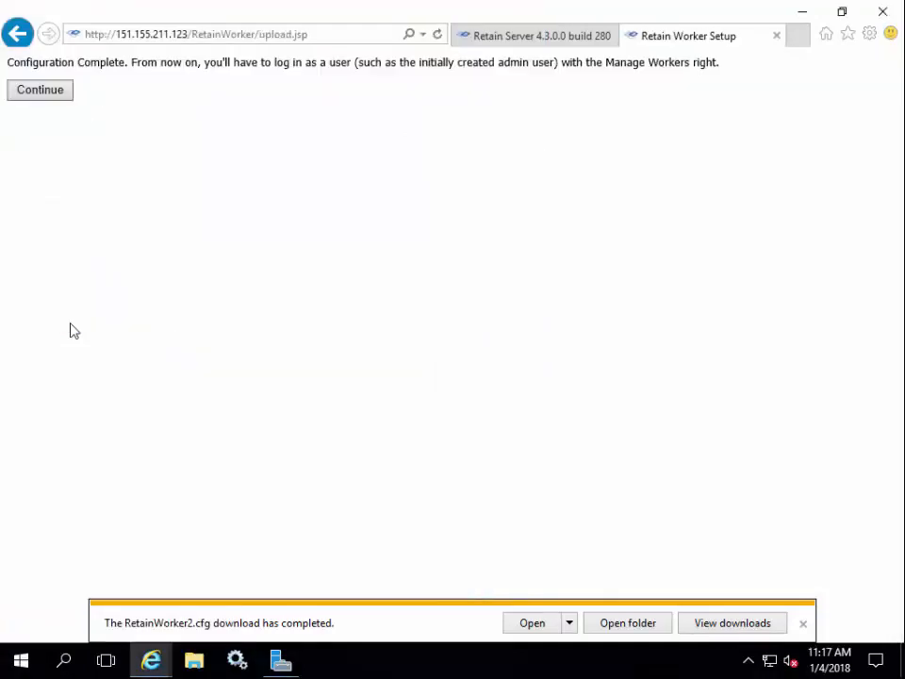
Continue to the worker's login and sign in as admin with the account password.
{"action": "left_click", "coordinate": [56, 98]}
{"action": "type", "text": "admin"}
{"action": "key", "text": "Tab"}
{"action": "key", "text": "Return"}
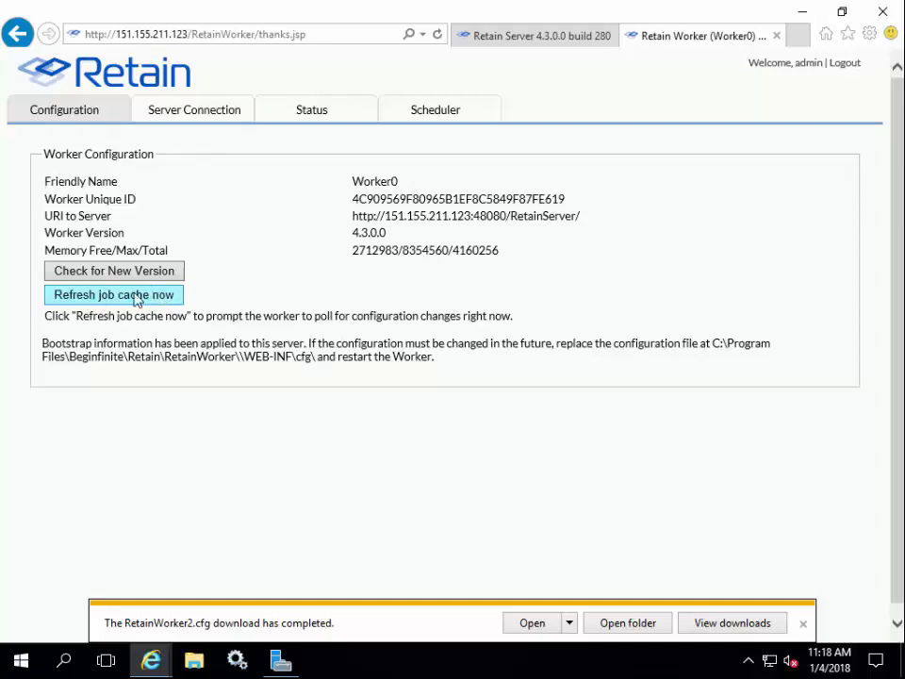
Check the worker's server connection, job status and scheduler information, dismissing the download notification.
{"action": "left_click", "coordinate": [201, 110]}
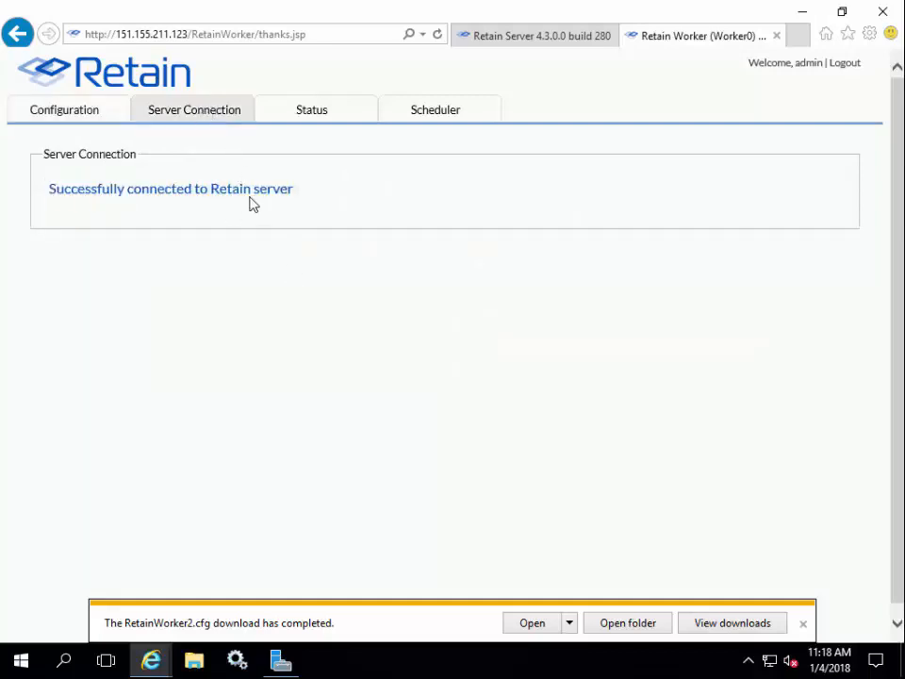
{"action": "left_click", "coordinate": [328, 120]}
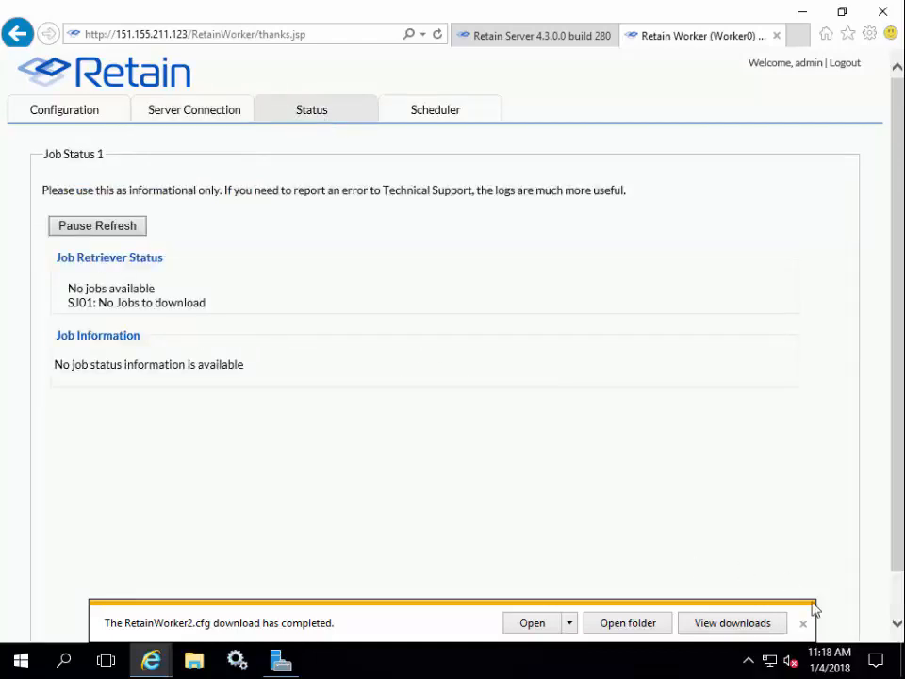
{"action": "left_click", "coordinate": [806, 629]}
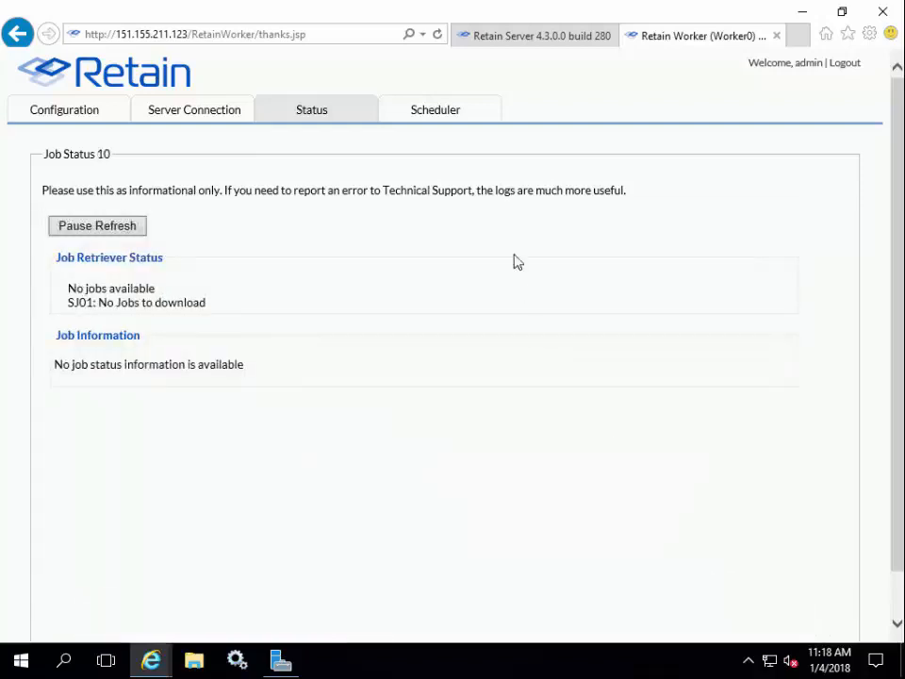
{"action": "left_click", "coordinate": [464, 127]}
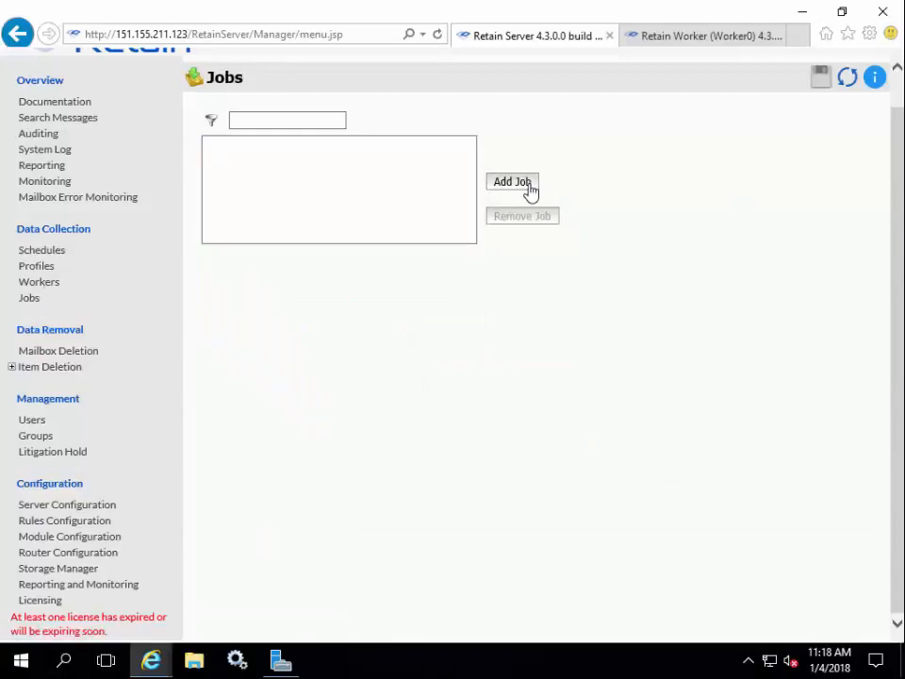
Add a data collection job named Daily and assign it the Now schedule, the Normal profile and the Worker0 worker.
{"action": "left_click", "coordinate": [522, 183]}
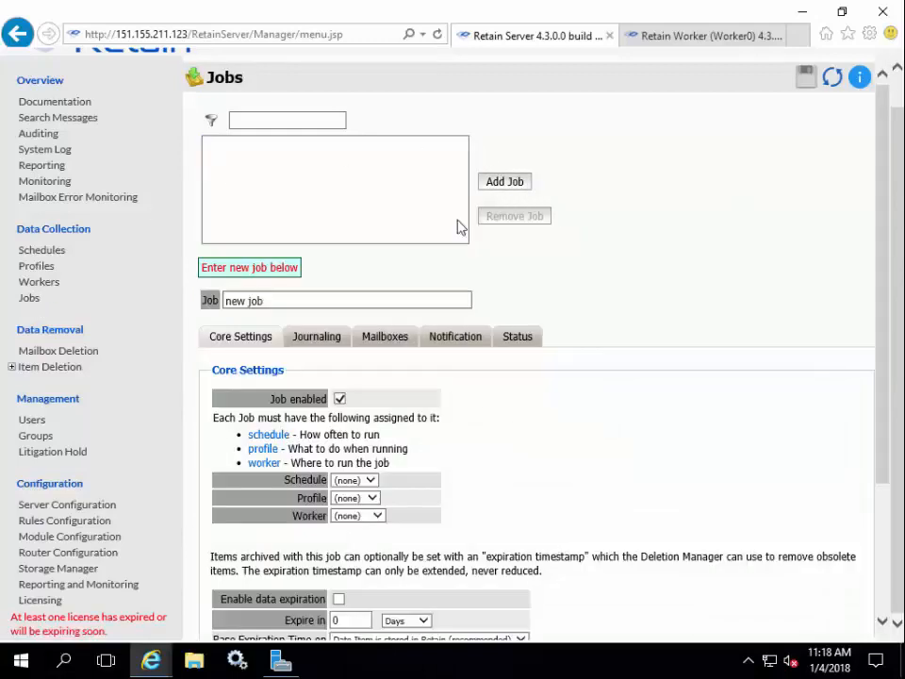
{"action": "left_click", "coordinate": [312, 300]}
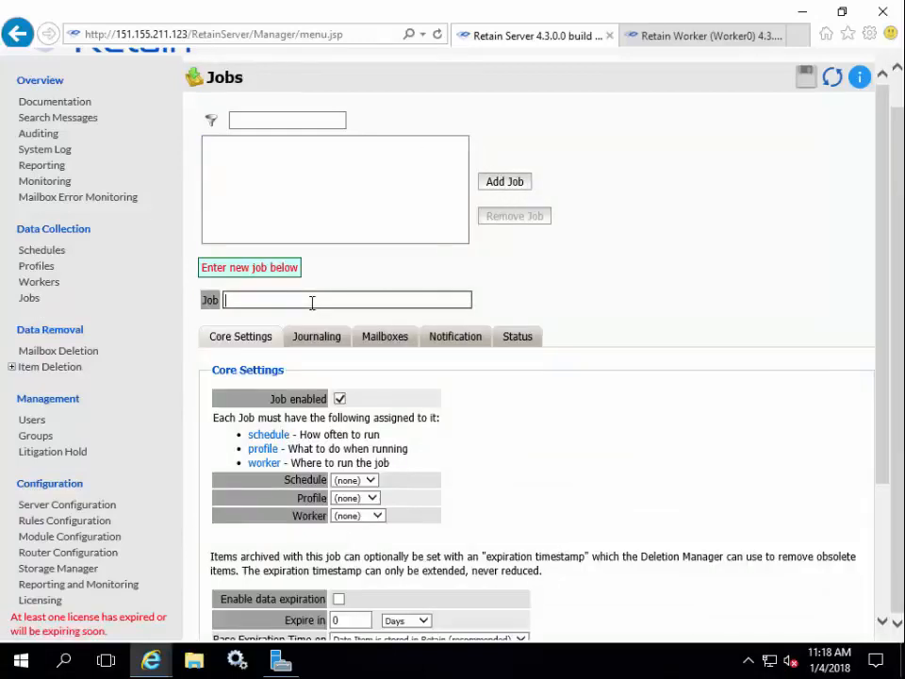
{"action": "type", "text": "Daily"}
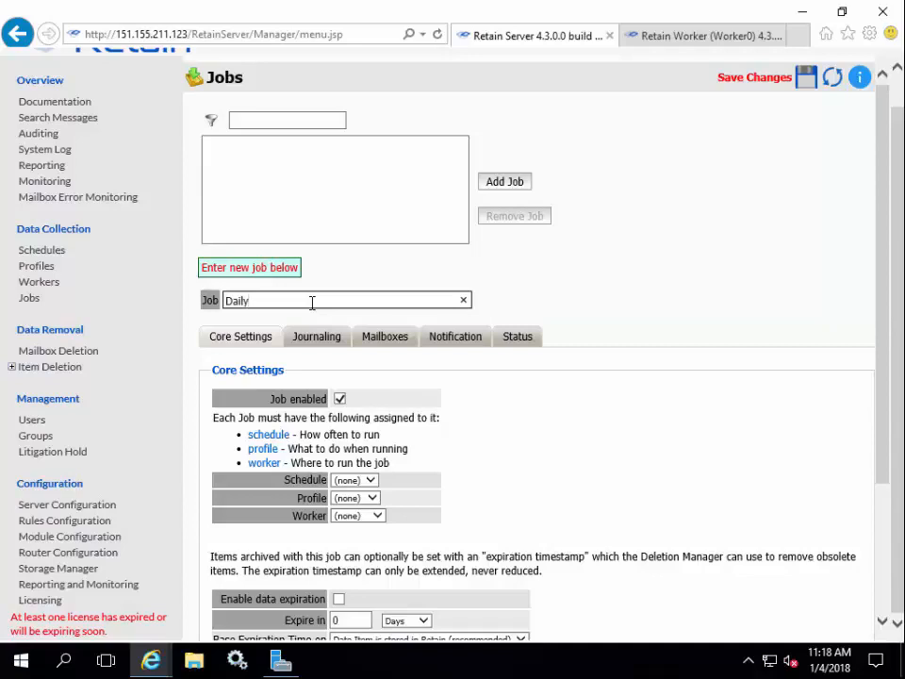
{"action": "left_click", "coordinate": [368, 481]}
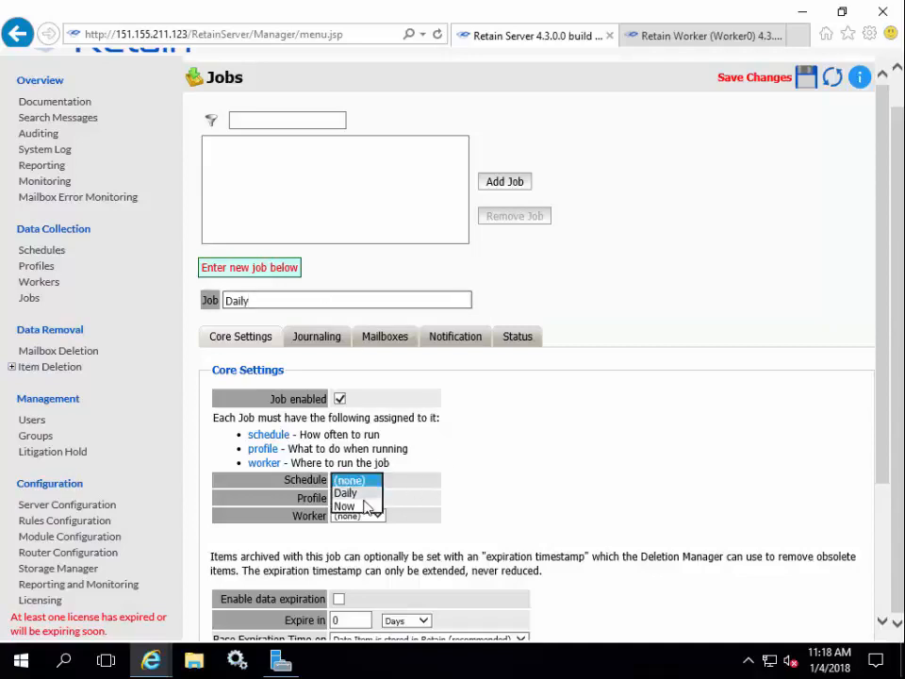
{"action": "left_click", "coordinate": [367, 506]}
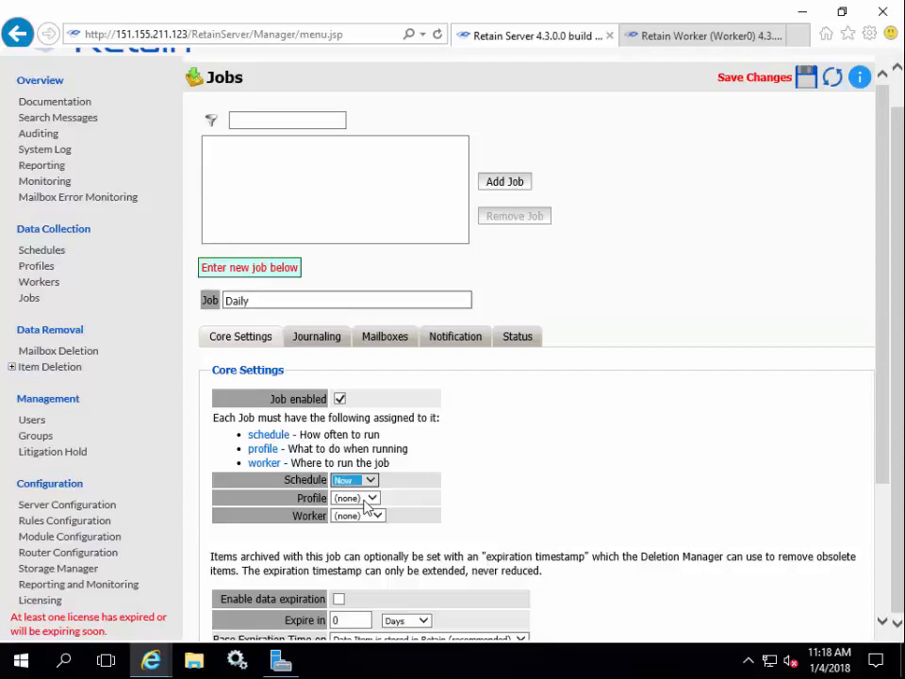
{"action": "left_click", "coordinate": [366, 500]}
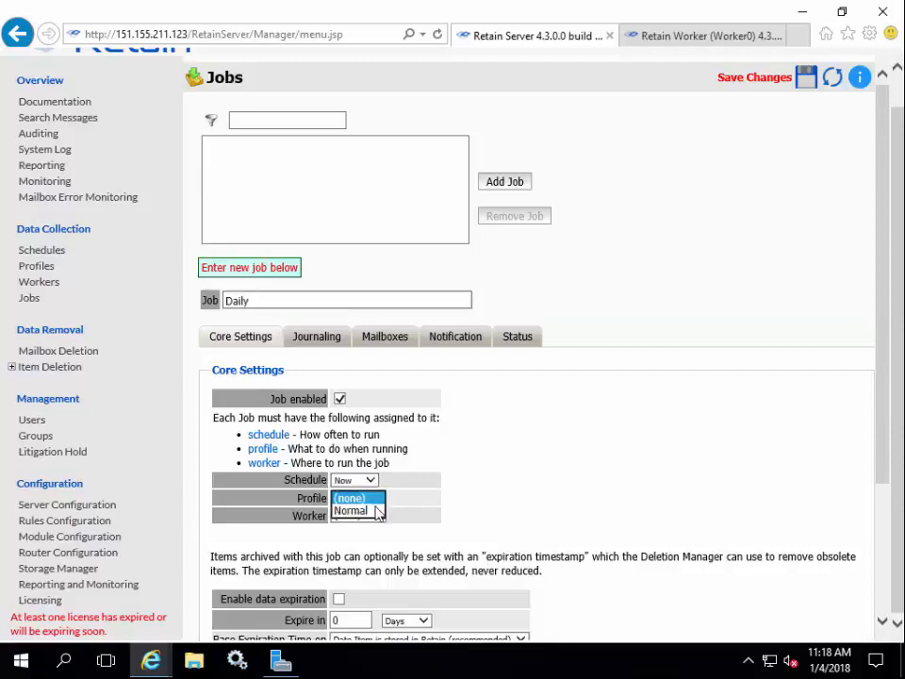
{"action": "left_click", "coordinate": [366, 509]}
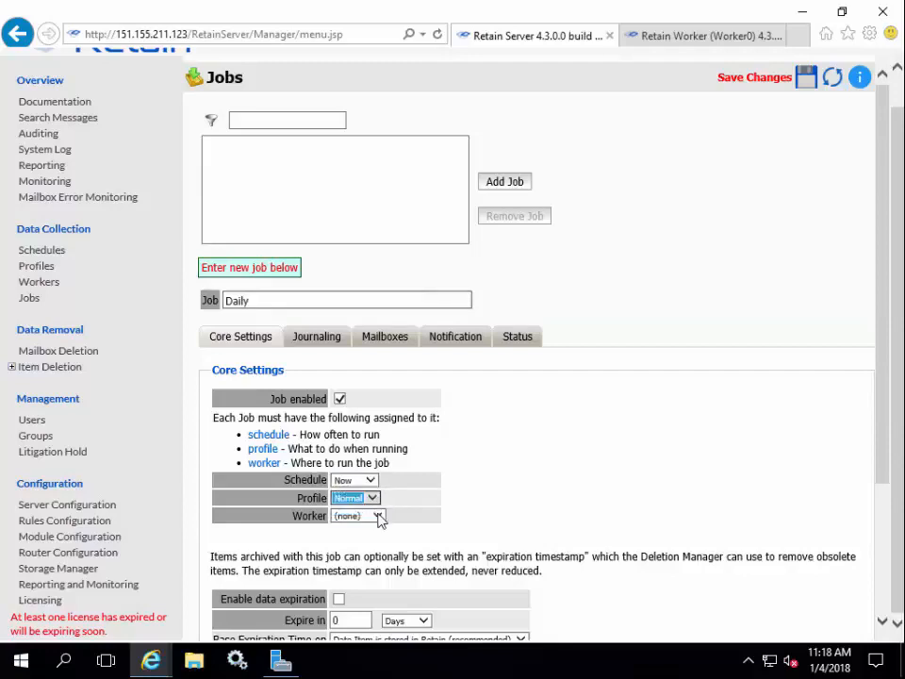
{"action": "left_click", "coordinate": [374, 517]}
{"action": "left_click", "coordinate": [370, 530]}
Review the Daily job's journaling settings and include the whole EX121 mail server in its mailboxes.
{"action": "scroll", "coordinate": [330, 374], "scroll_direction": "up", "scroll_amount": 1}
{"action": "left_click", "coordinate": [329, 374]}
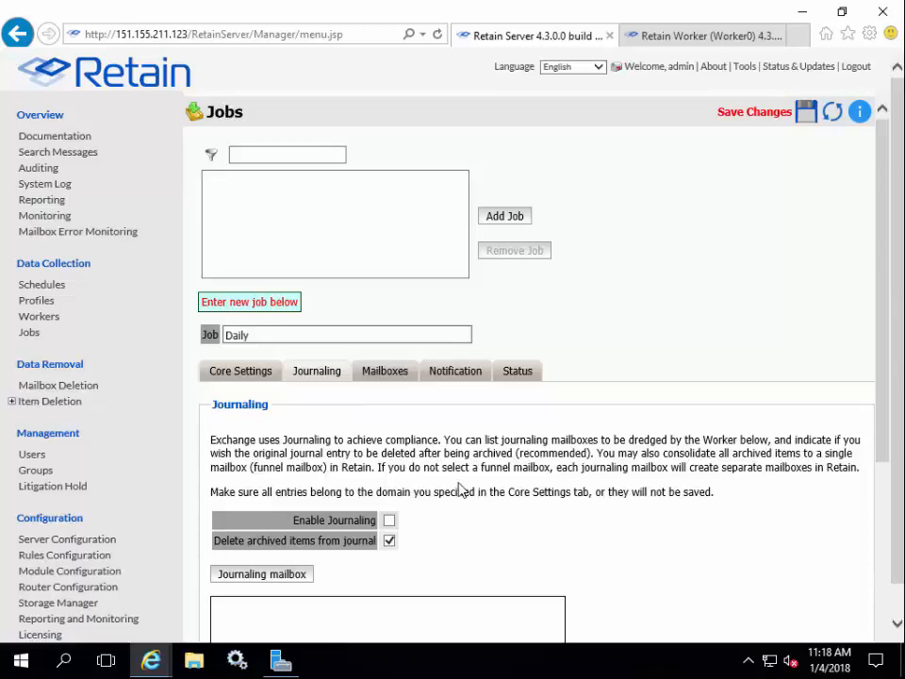
{"action": "left_click", "coordinate": [393, 373]}
{"action": "left_click", "coordinate": [219, 492]}
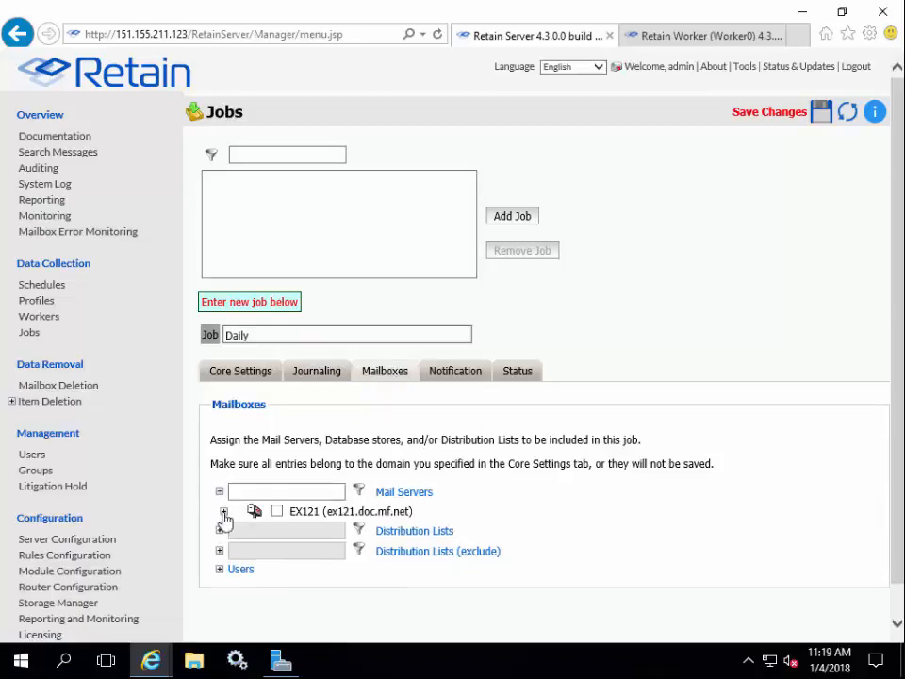
{"action": "left_click", "coordinate": [223, 512]}
{"action": "scroll", "coordinate": [452, 509], "scroll_direction": "down", "scroll_amount": 1}
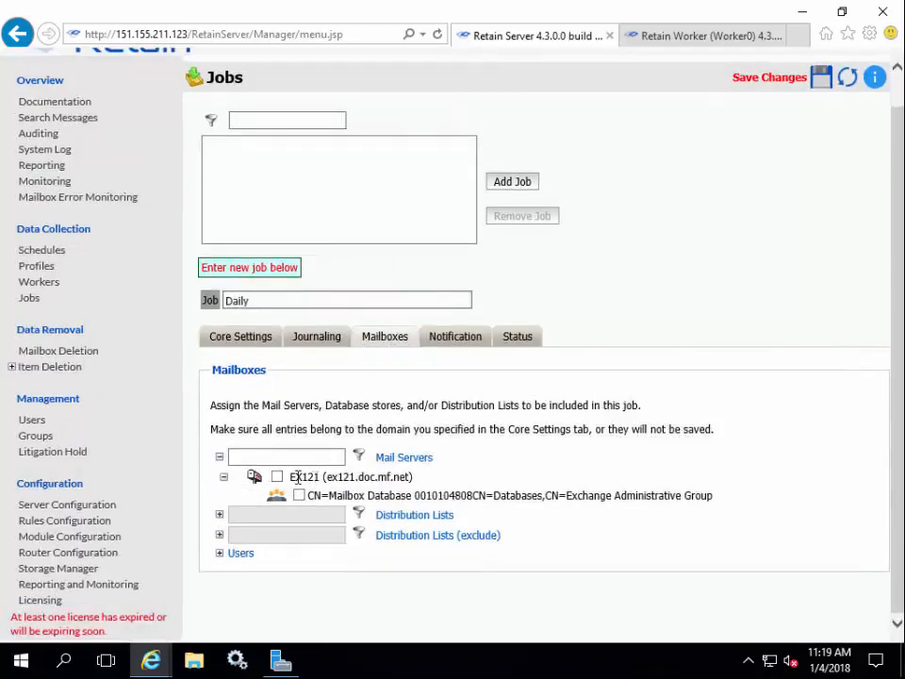
{"action": "left_click_drag", "start_coordinate": [424, 479], "coordinate": [294, 477]}
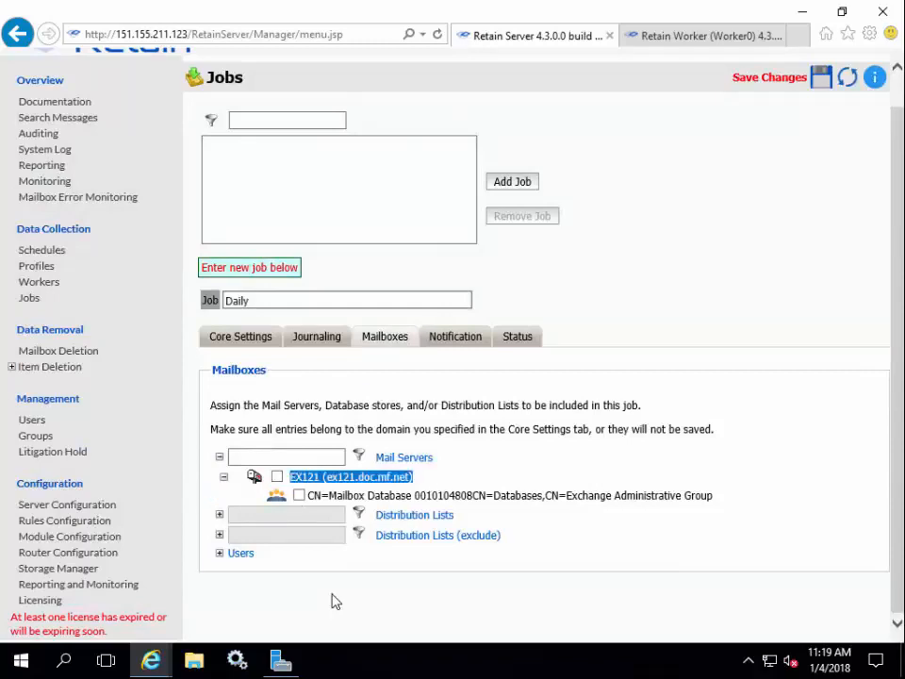
{"action": "left_click_drag", "start_coordinate": [743, 497], "coordinate": [309, 496]}
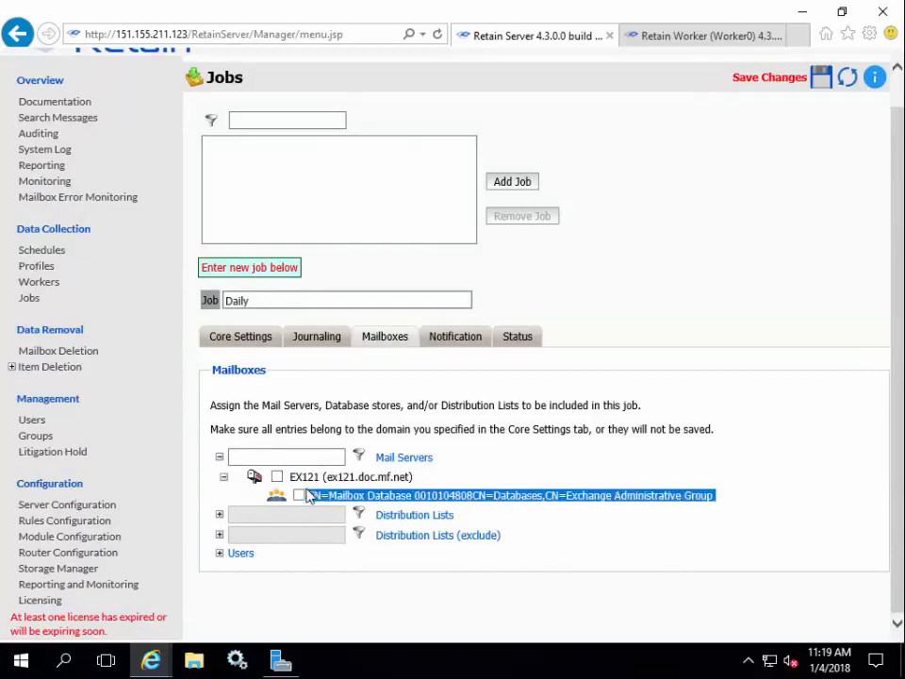
{"action": "left_click", "coordinate": [277, 477]}
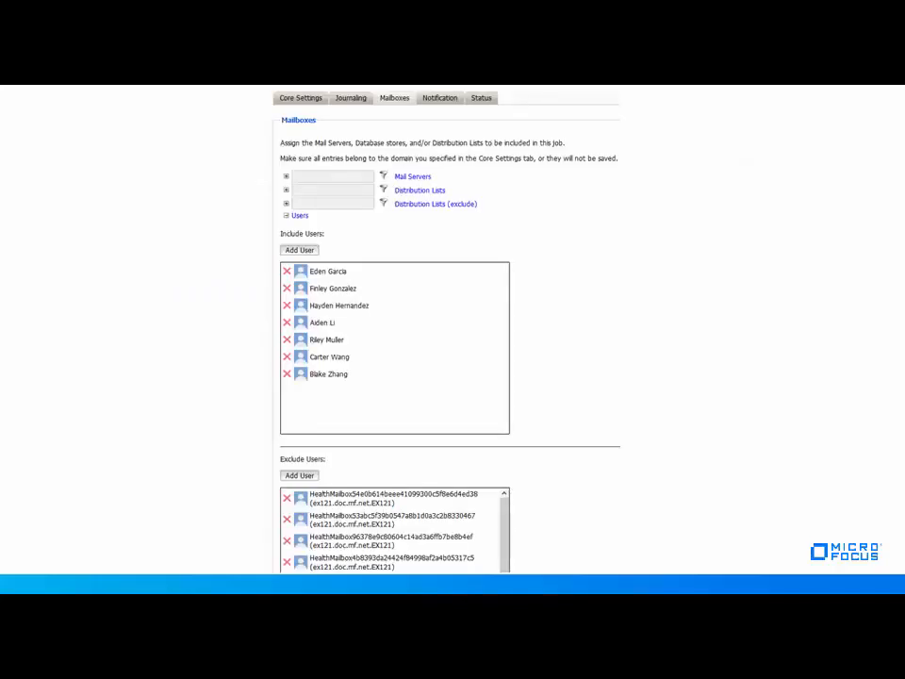
Enable e-mail notification for errors and for the job completion summary, test the SMTP connection, and view the job's status.
{"action": "left_click", "coordinate": [439, 97]}
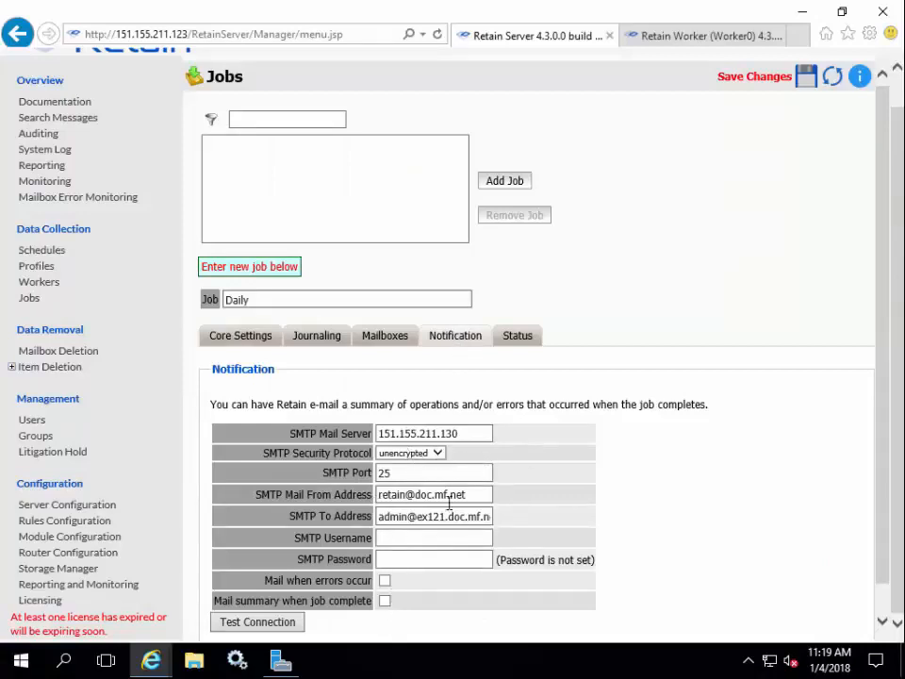
{"action": "left_click", "coordinate": [385, 580]}
{"action": "left_click", "coordinate": [384, 600]}
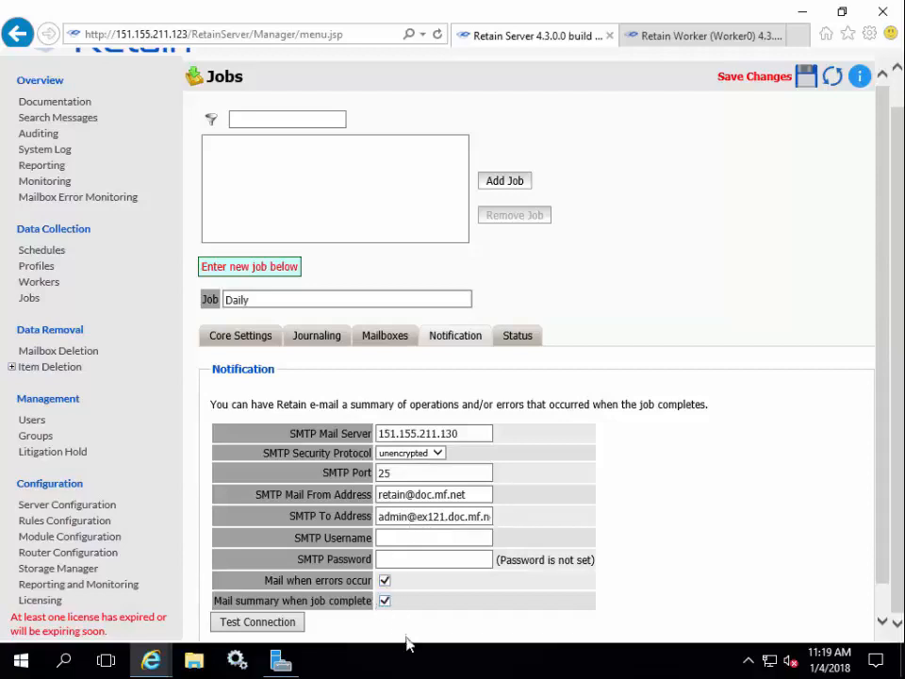
{"action": "left_click", "coordinate": [294, 626]}
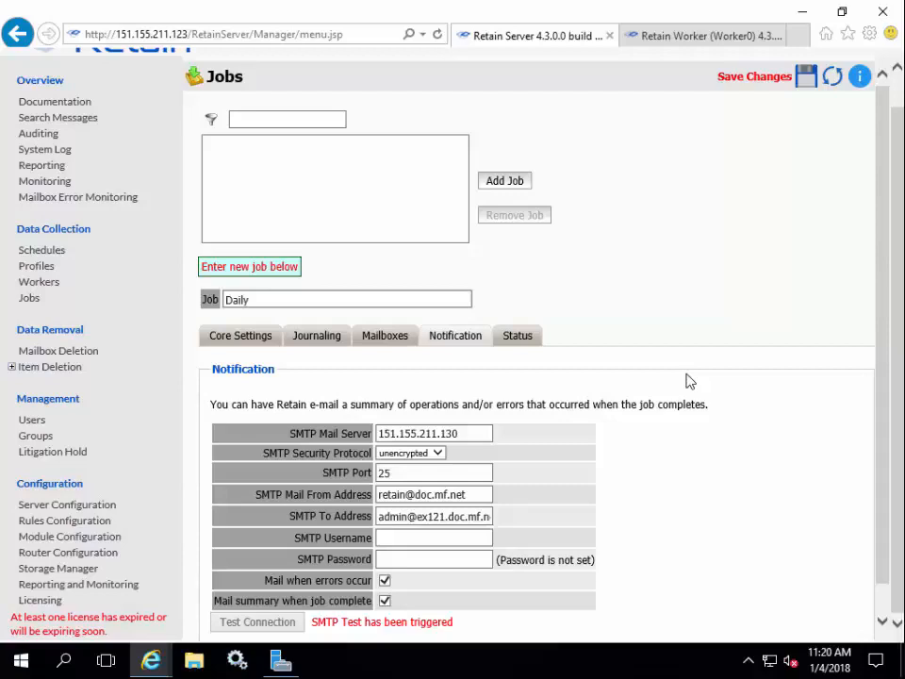
{"action": "left_click", "coordinate": [520, 348]}
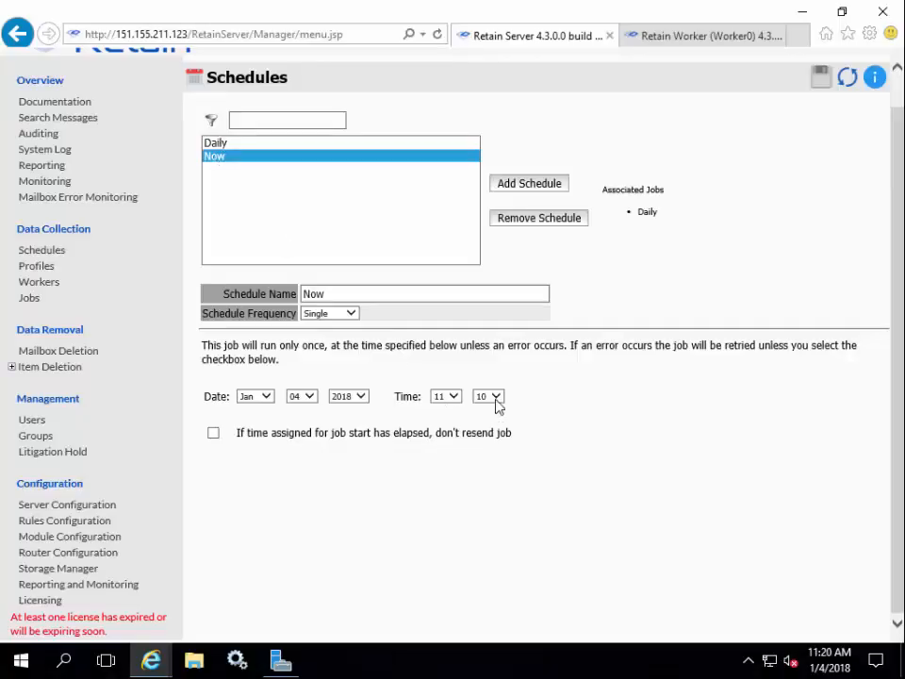
Set the Now schedule's start time to 11:09 and save the schedule.
{"action": "left_click", "coordinate": [493, 397]}
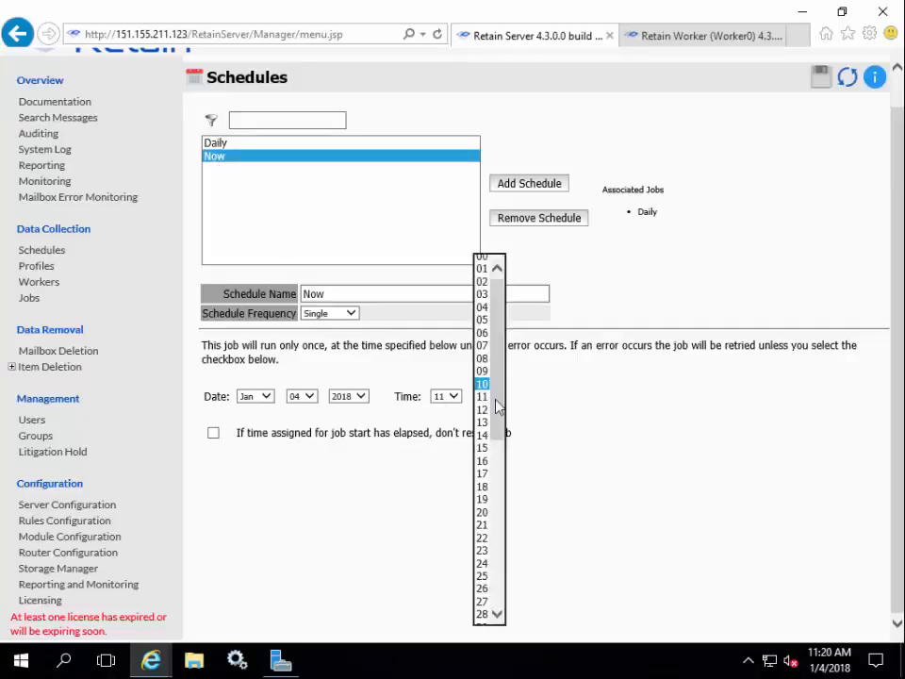
{"action": "left_click", "coordinate": [481, 371]}
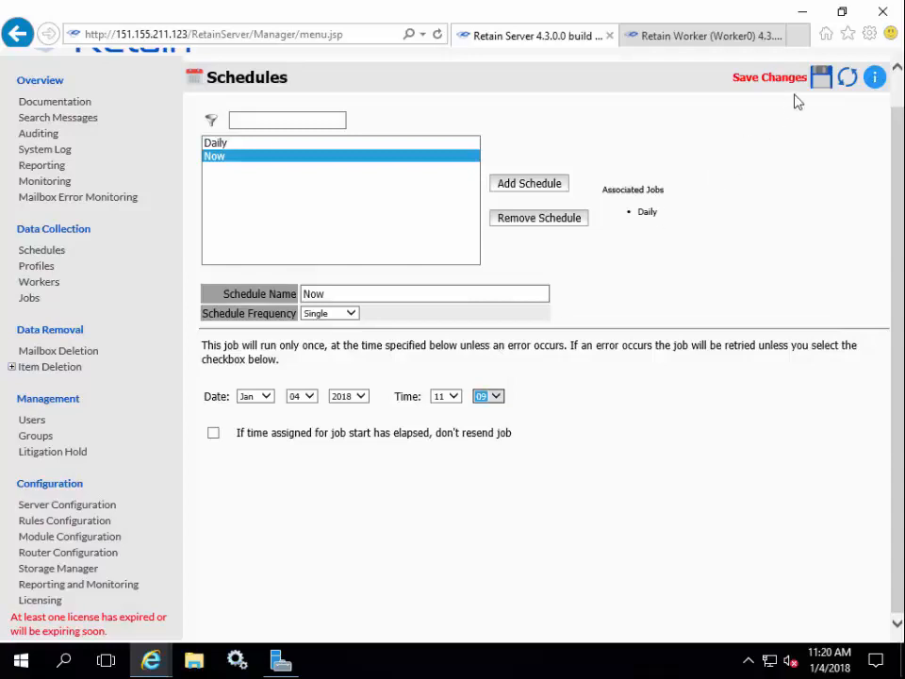
{"action": "left_click", "coordinate": [819, 80]}
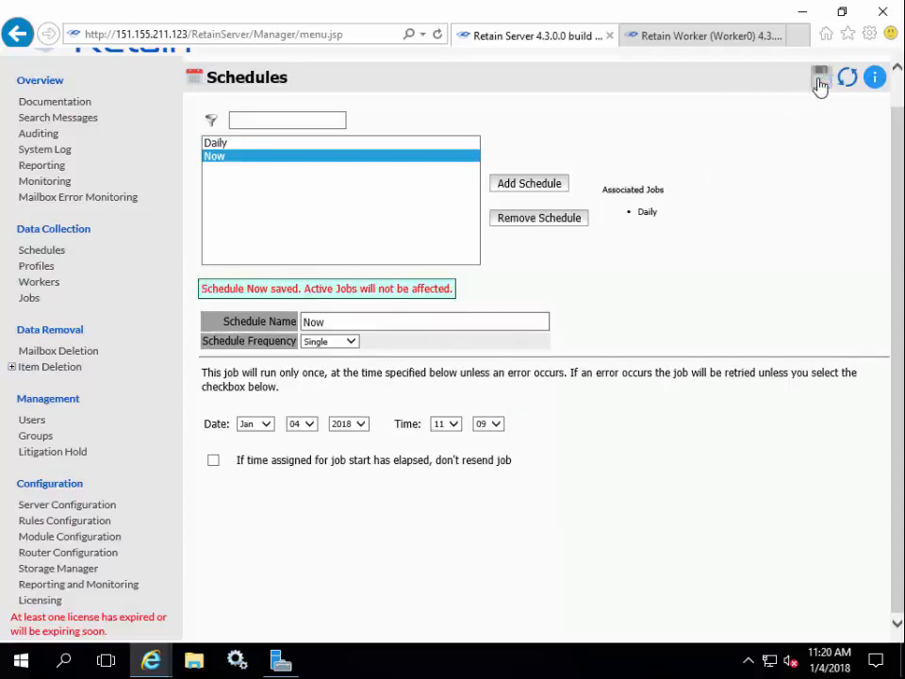
Refresh the job cache on the Retain Worker (Worker0) page and check the worker's status information for the Daily job.
{"action": "left_click", "coordinate": [710, 36]}
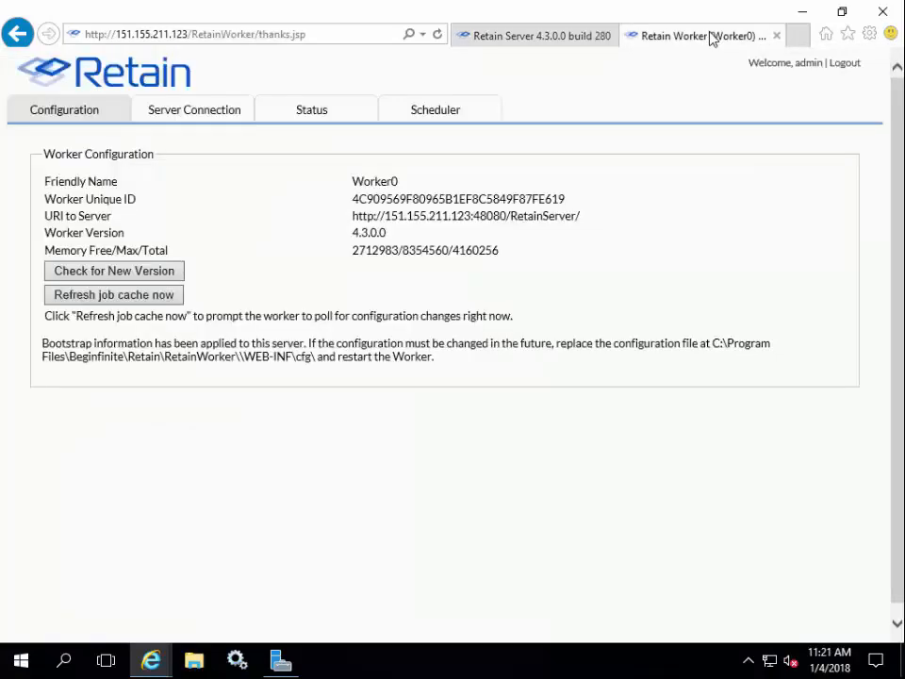
{"action": "left_click", "coordinate": [76, 298]}
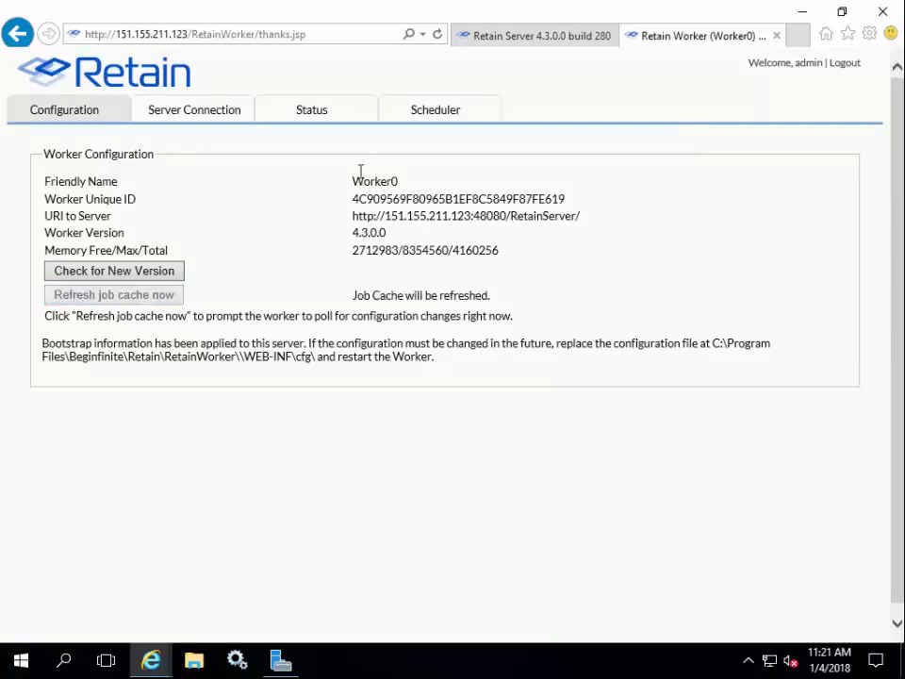
{"action": "left_click", "coordinate": [329, 122]}
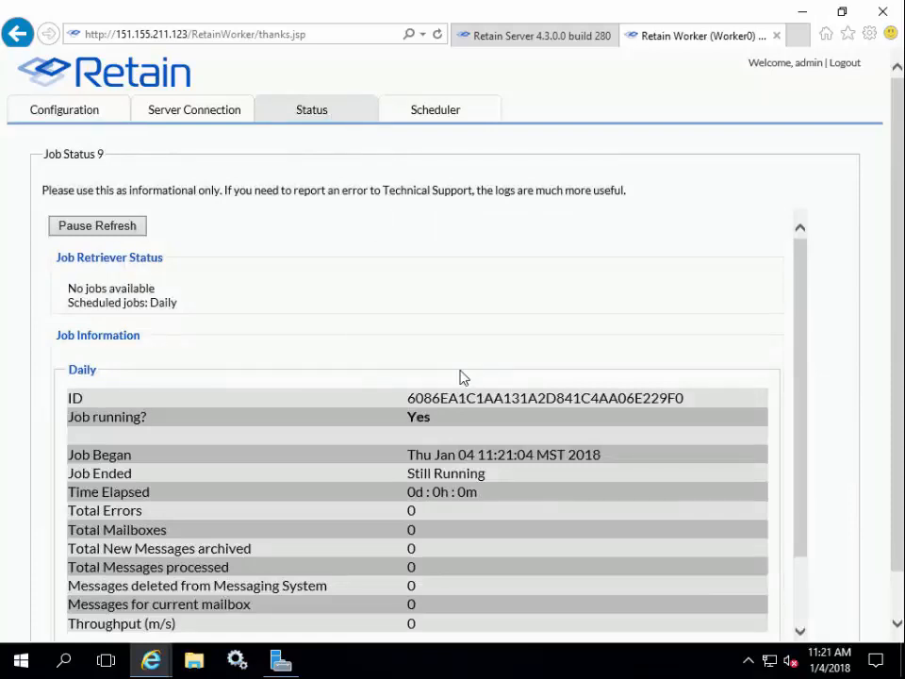
{"action": "scroll", "coordinate": [462, 377], "scroll_direction": "down", "scroll_amount": 1}
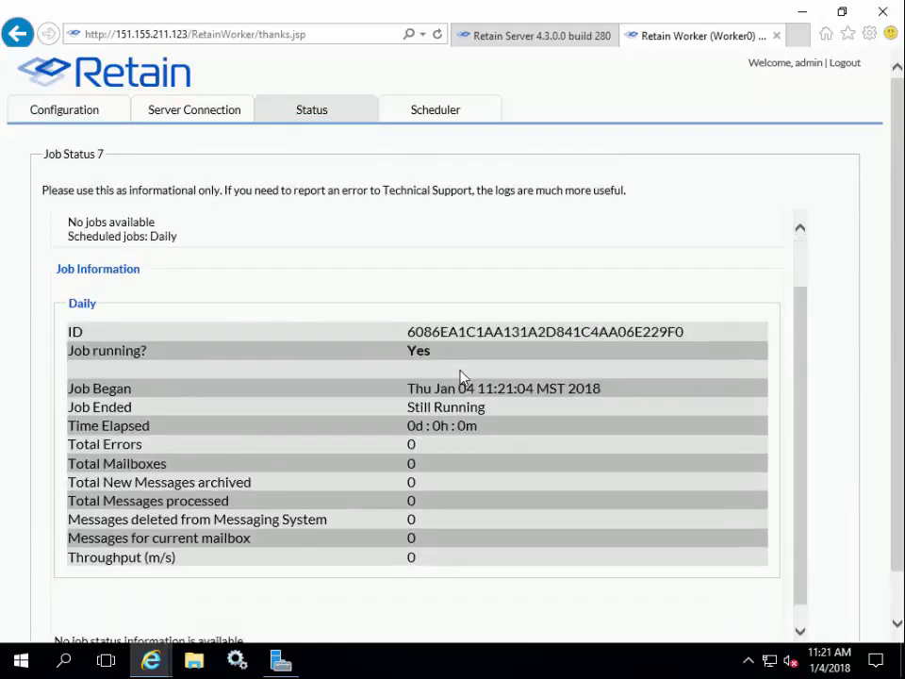
Return to the Retain Server page and view the Daily job's status in the data collection jobs.
{"action": "left_click", "coordinate": [533, 36]}
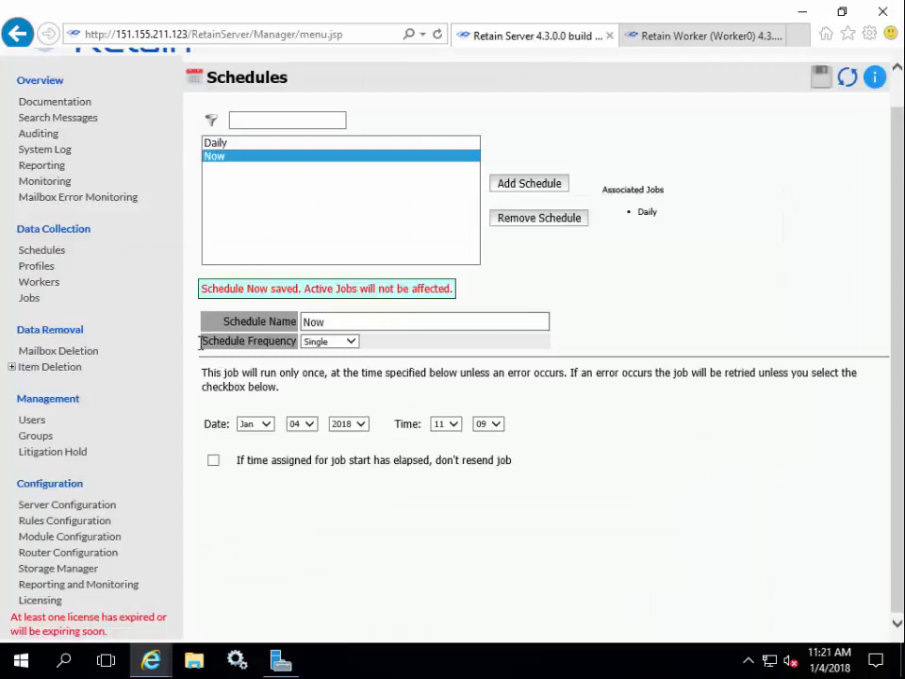
{"action": "left_click", "coordinate": [30, 299]}
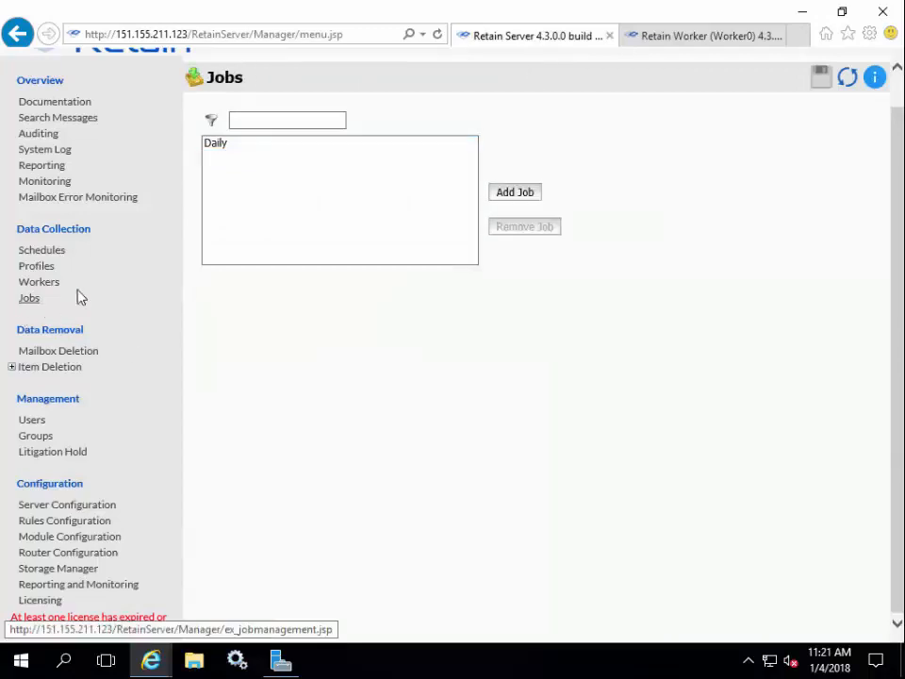
{"action": "left_click", "coordinate": [218, 145]}
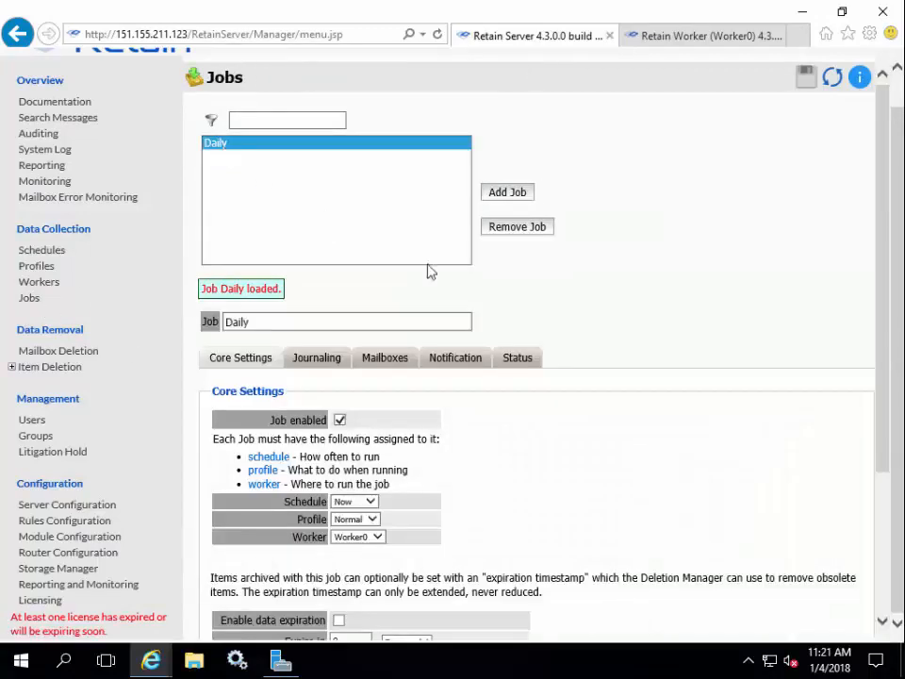
{"action": "left_click", "coordinate": [519, 358]}
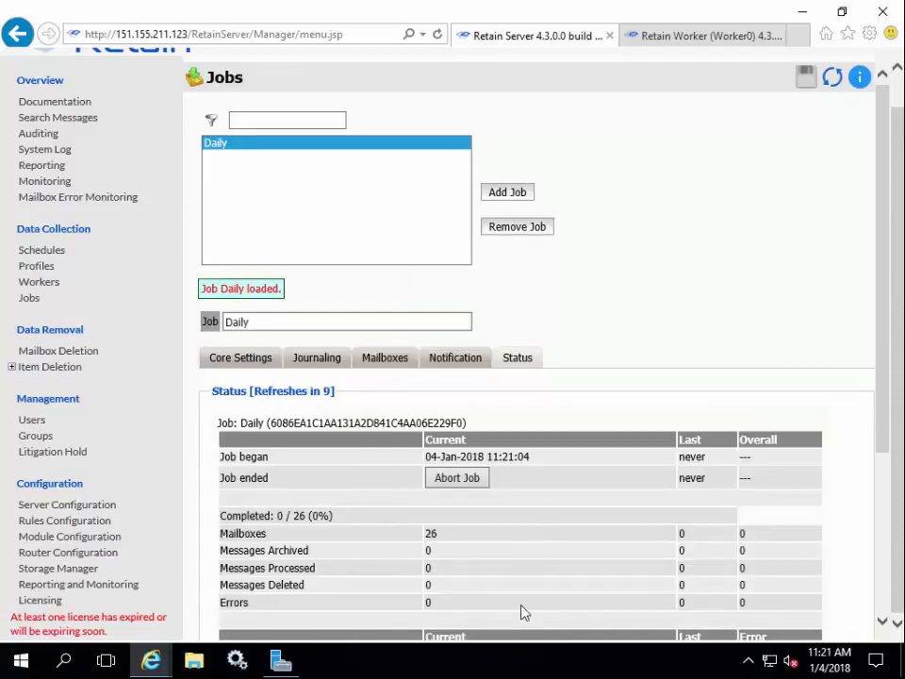